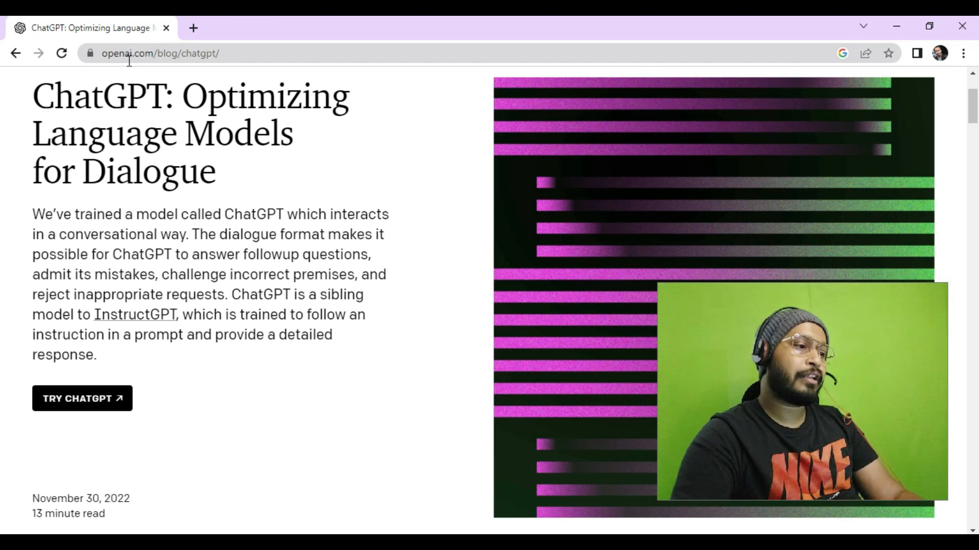
- Highlight the introductory paragraph of the ChatGPT article and open the ChatGPT chat page it links to
{"action": "left_click_drag", "start_coordinate": [144, 354], "coordinate": [39, 220]}
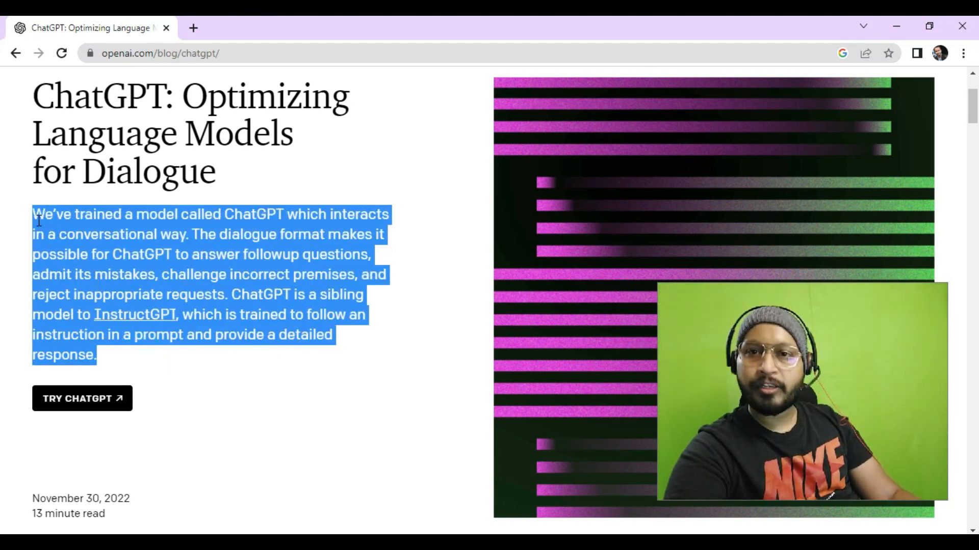
{"action": "left_click", "coordinate": [246, 368]}
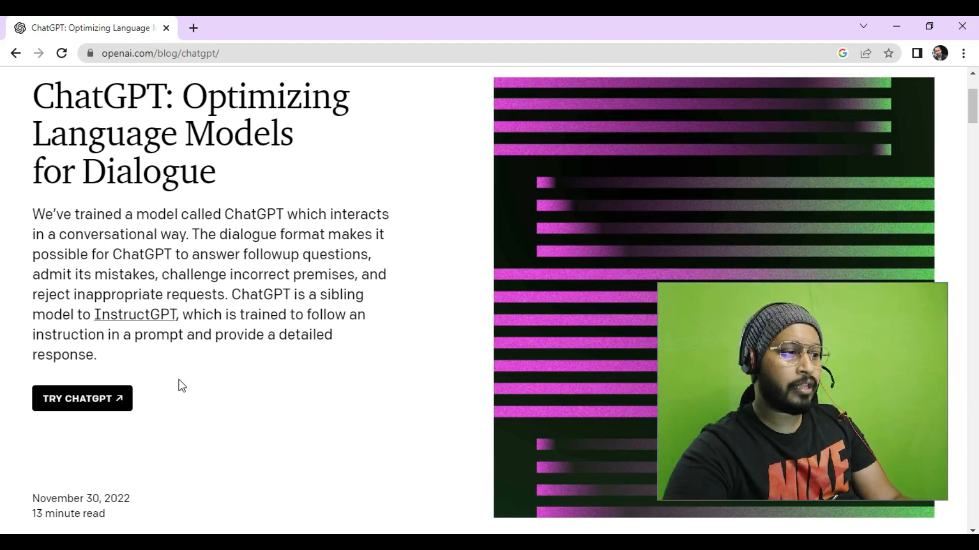
{"action": "left_click", "coordinate": [124, 399]}
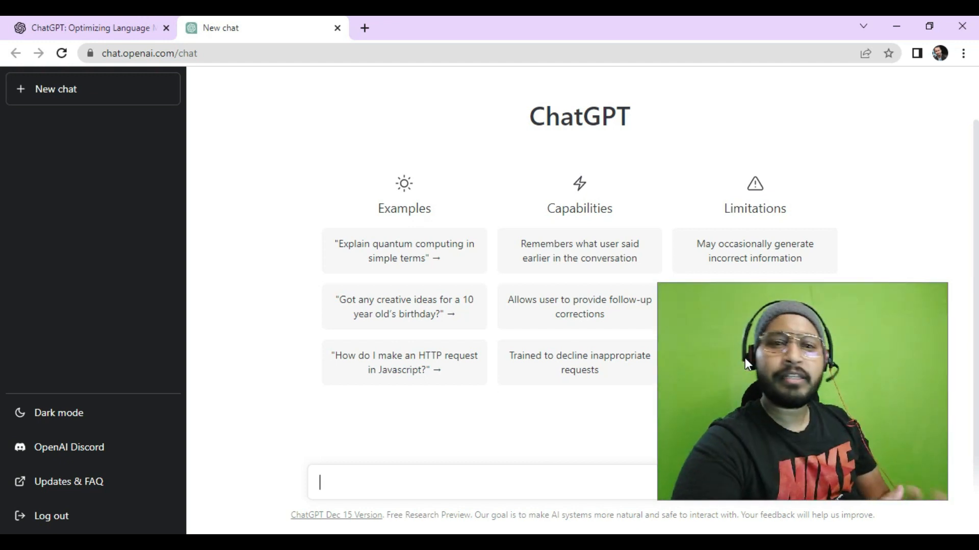
- Send the greeting "hi" as the first message of the new chat
{"action": "left_click_drag", "start_coordinate": [826, 377], "coordinate": [159, 159]}
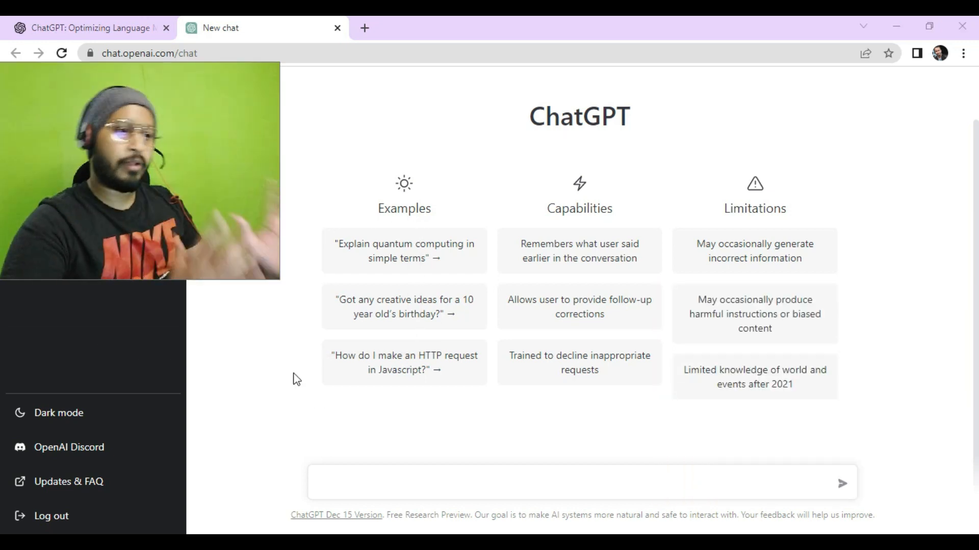
{"action": "left_click", "coordinate": [418, 493]}
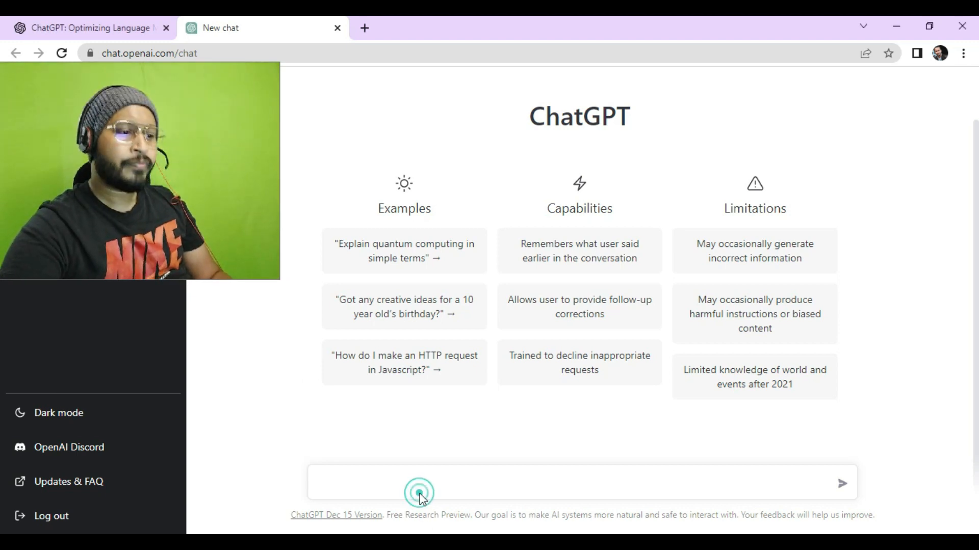
{"action": "left_click", "coordinate": [411, 480]}
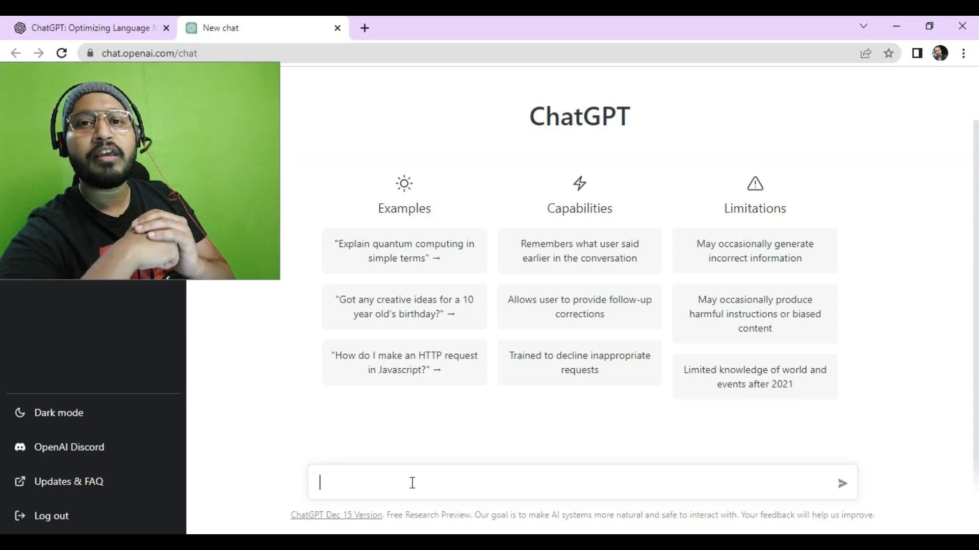
{"action": "type", "text": "hi"}
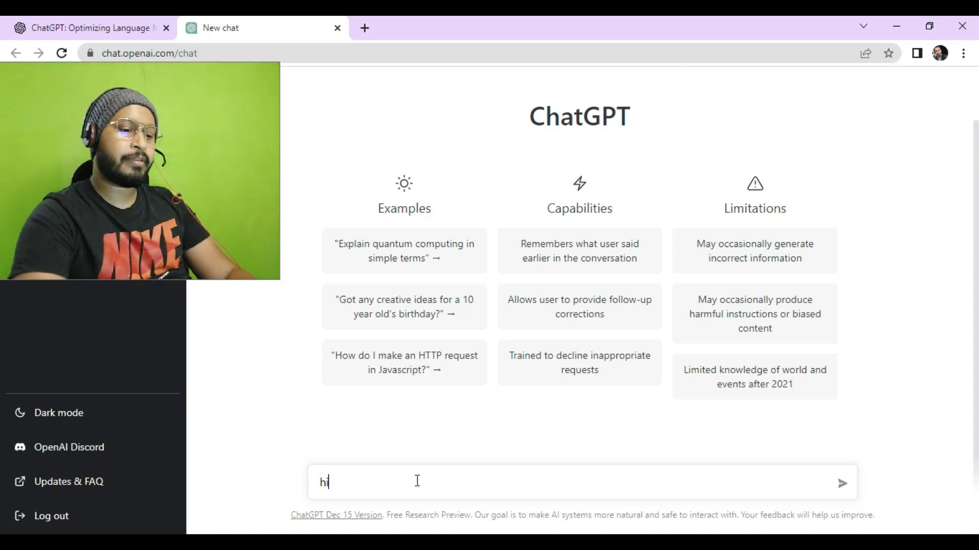
{"action": "key", "text": "Return"}
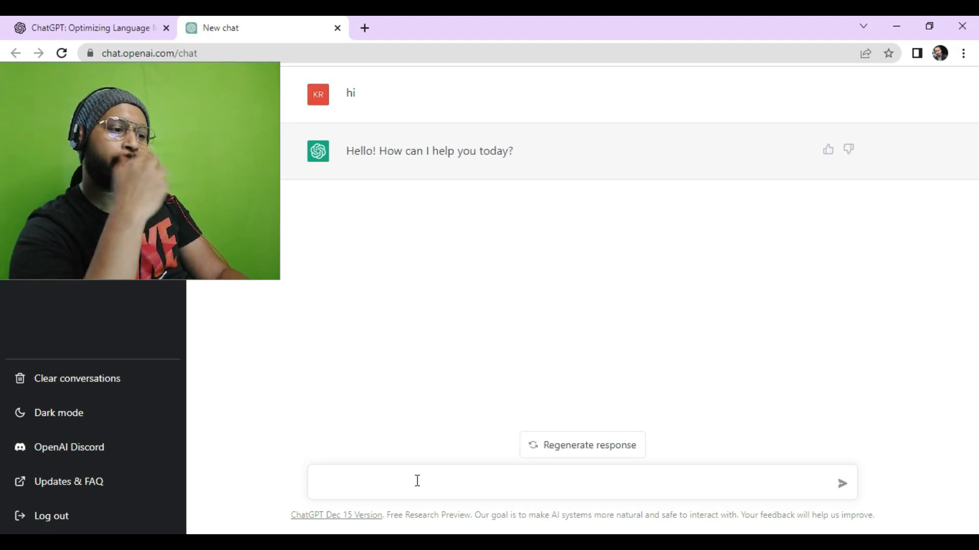
- Reply "its not today" and send the follow-up question "how was your day" in the same conversation
{"action": "type", "text": "its not "}
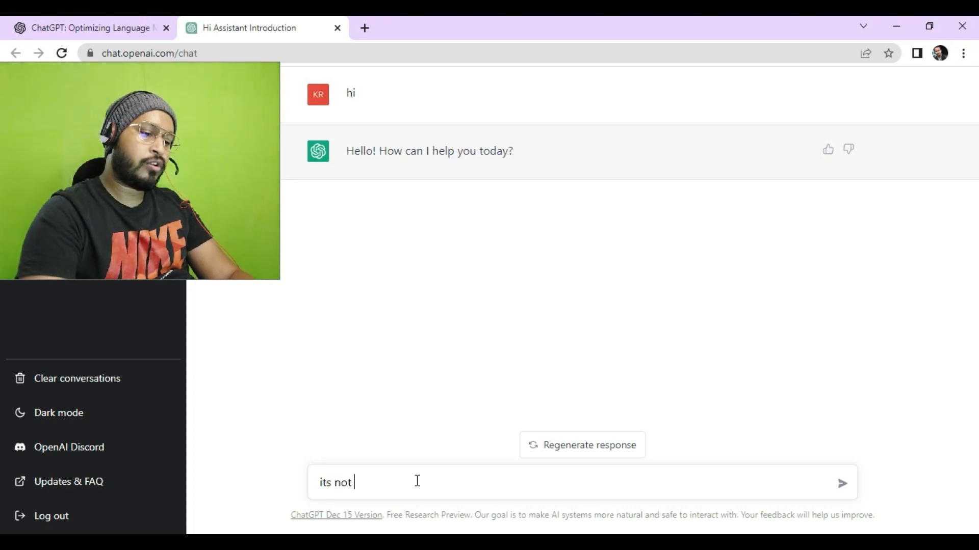
{"action": "type", "text": "today"}
{"action": "key", "text": "Return"}
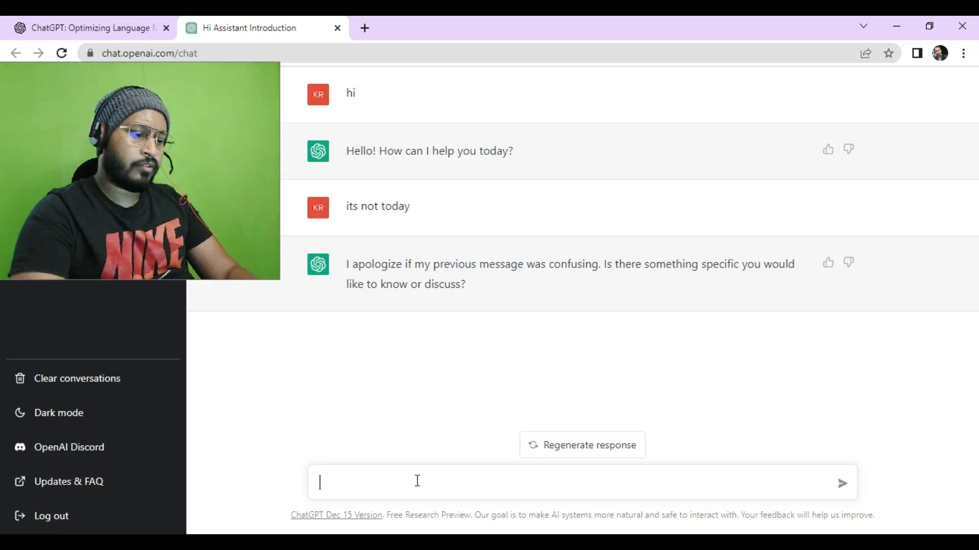
{"action": "type", "text": "how was your day"}
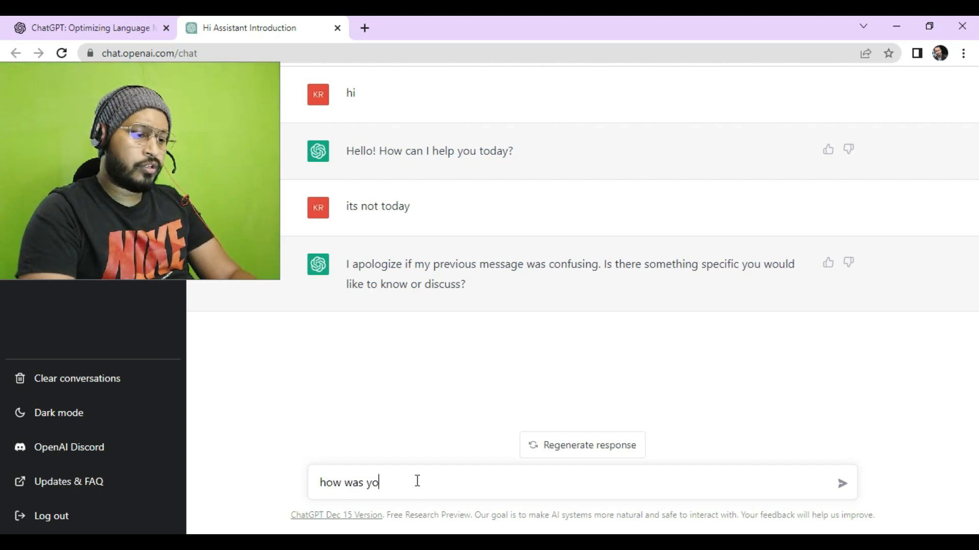
{"action": "key", "text": "Return"}
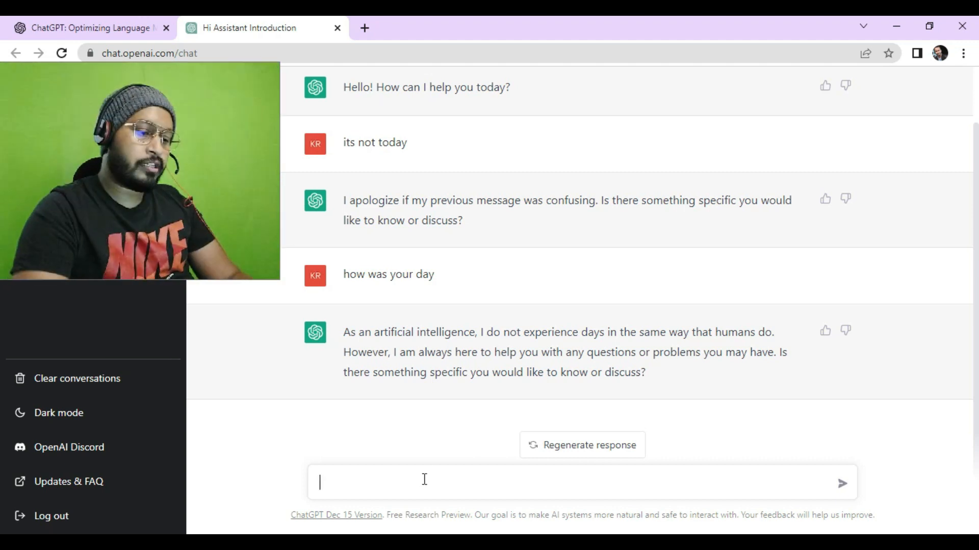
- Ask the chatbot "what is your mood today"
{"action": "type", "text": "how"}
{"action": "key", "text": "BackSpace"}
{"action": "key", "text": "BackSpace"}
{"action": "key", "text": "BackSpace"}
{"action": "key", "text": "BackSpace"}
{"action": "type", "text": "what is your mood today"}
{"action": "key", "text": "Return"}
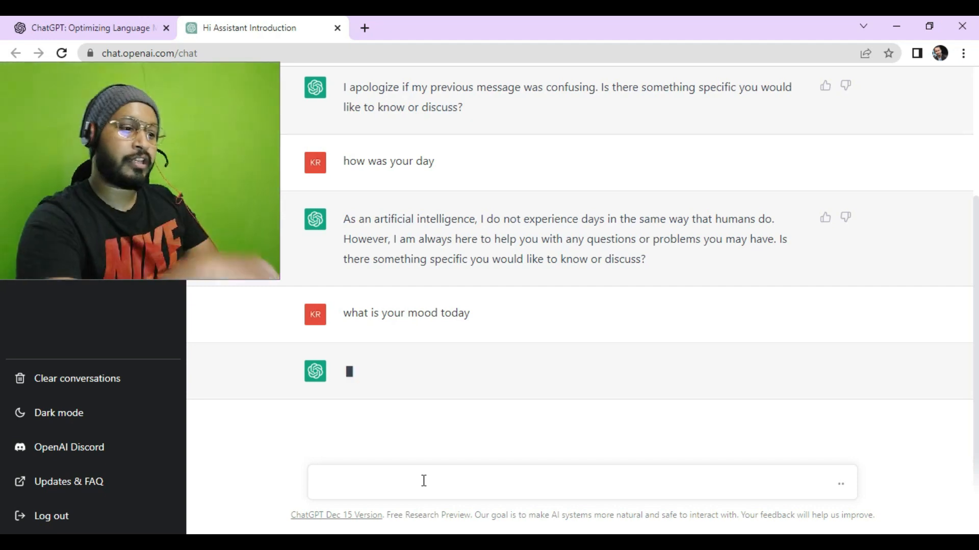
{"action": "type", "text": "are you thre"}
{"action": "key", "text": "BackSpace"}
{"action": "key", "text": "BackSpace"}
{"action": "type", "text": "ere"}
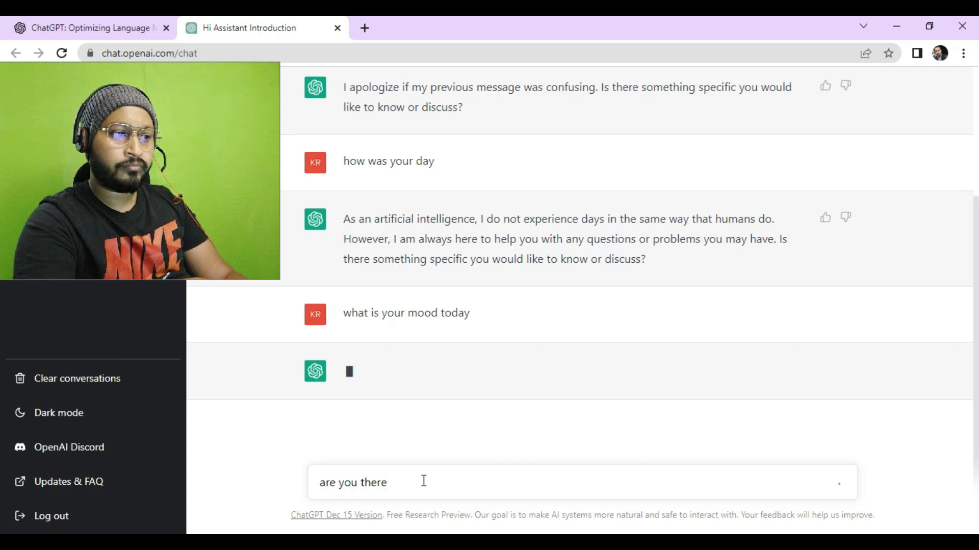
{"action": "type", "text": "asdf"}
{"action": "key", "text": "BackSpace"}
{"action": "key", "text": "BackSpace"}
{"action": "key", "text": "BackSpace"}
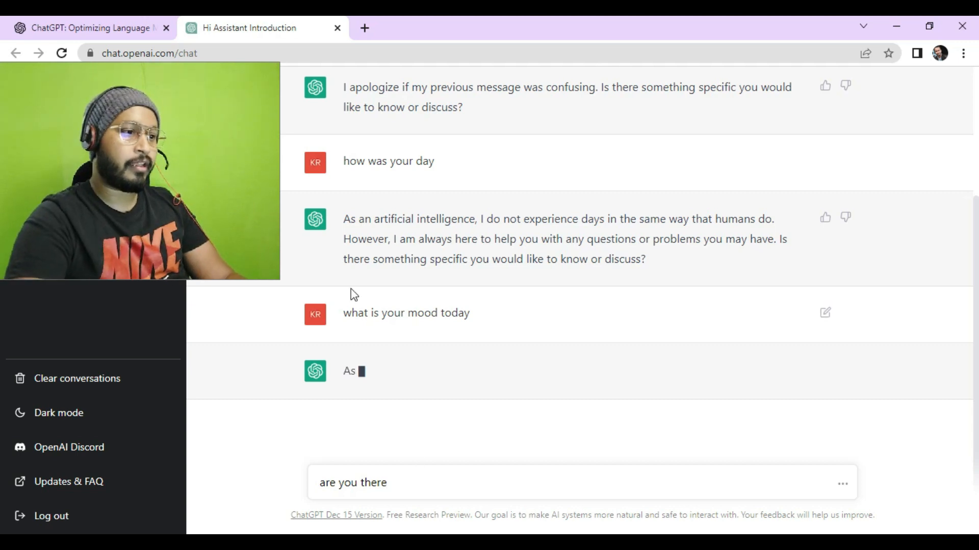
{"action": "key", "text": "ctrl+a"}
{"action": "key", "text": "BackSpace"}
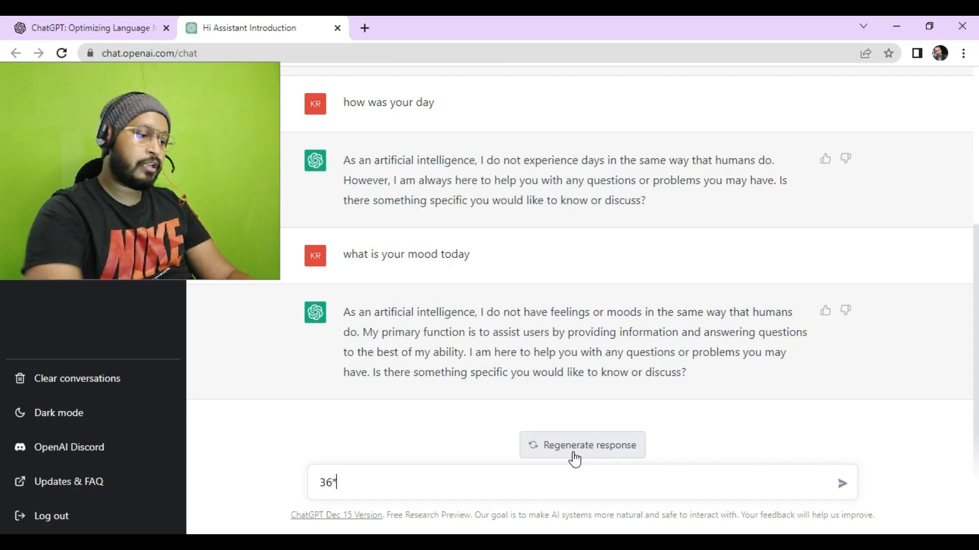
- Submit the calculation "36*4" and ask "what is the square root of 1600"
{"action": "key", "text": "Return"}
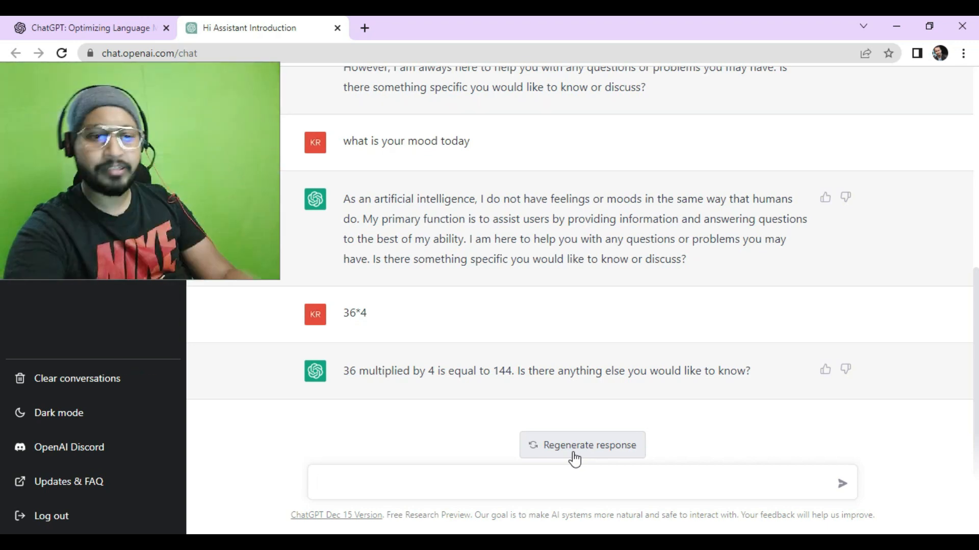
{"action": "left_click", "coordinate": [554, 479]}
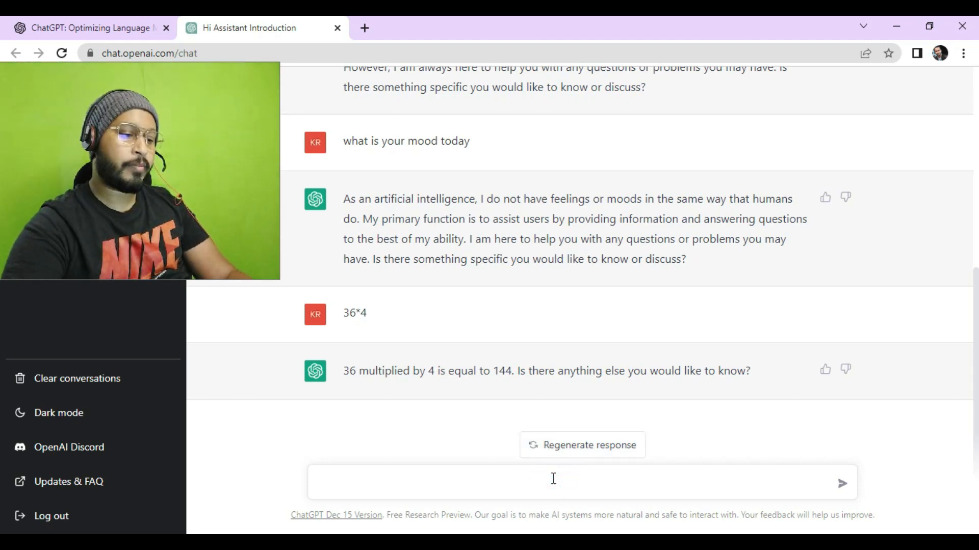
{"action": "type", "text": "what is the "}
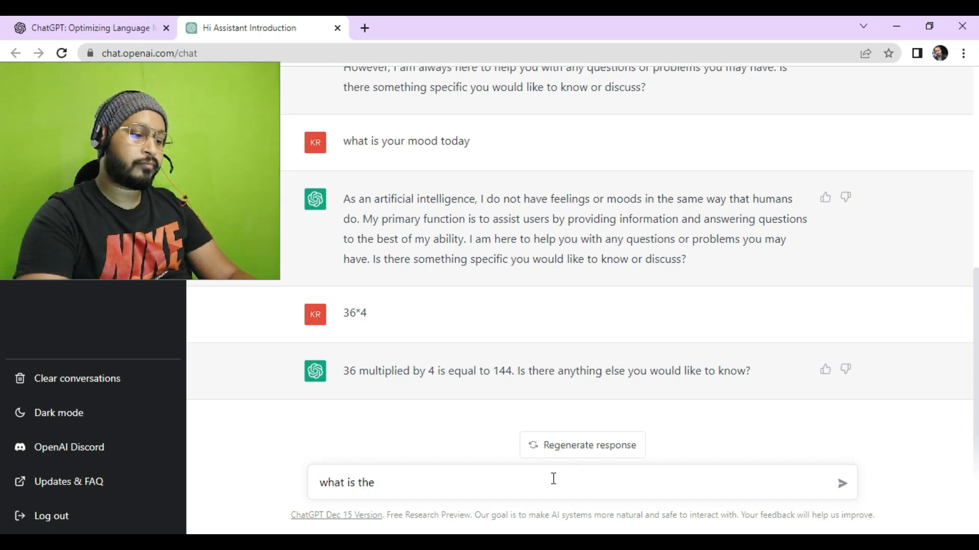
{"action": "type", "text": "square root of 1600"}
{"action": "key", "text": "Return"}
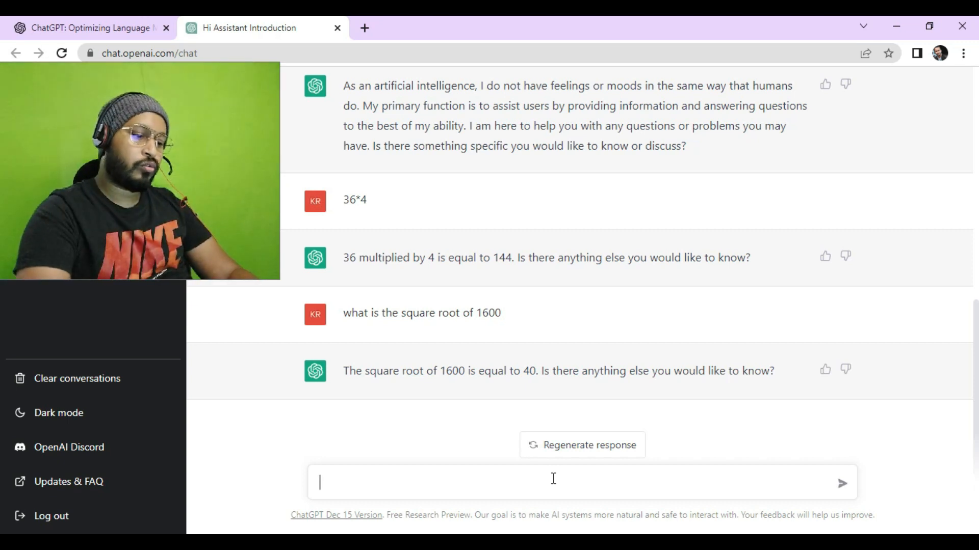
- Request the "cube root of 17" and ask "who is chhatrapati shivaji maharaj"
{"action": "type", "text": "ube root of 17"}
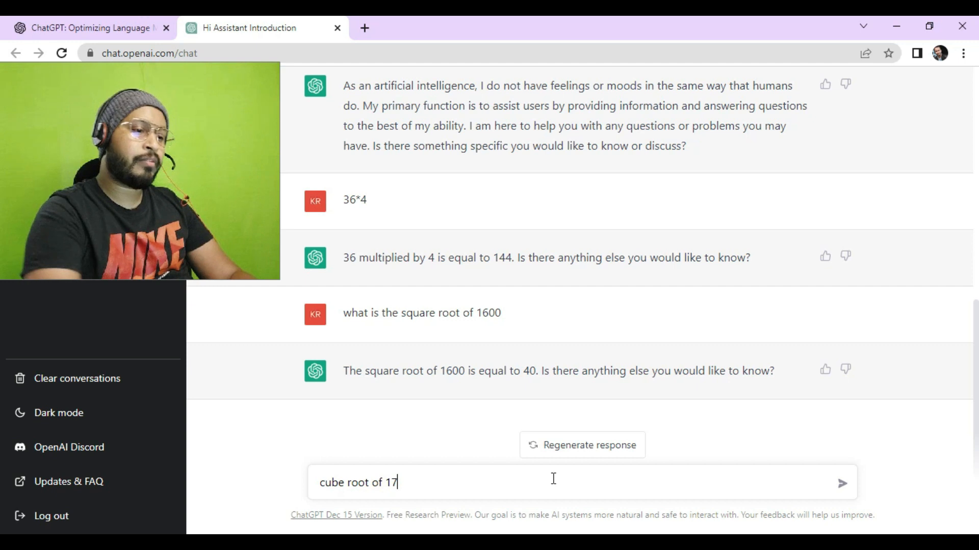
{"action": "key", "text": "Return"}
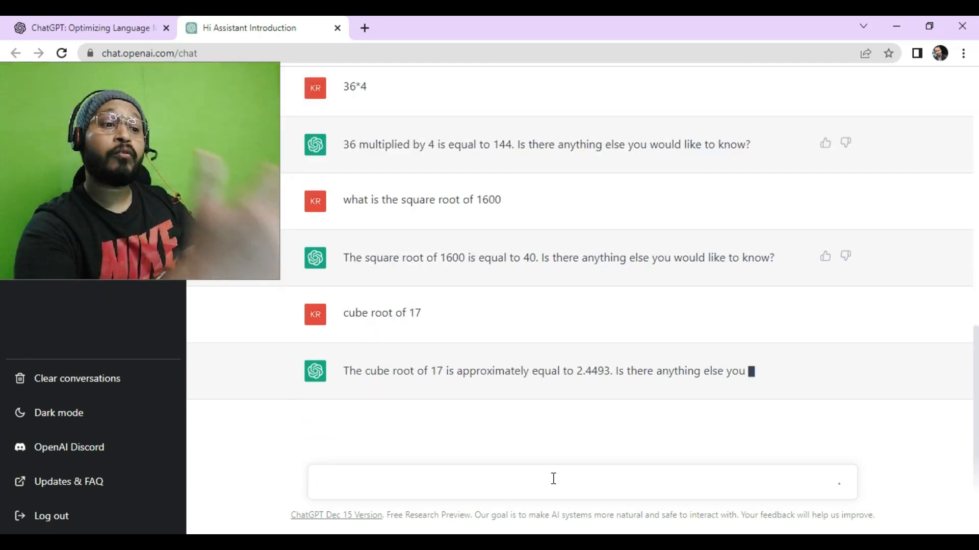
{"action": "left_click", "coordinate": [554, 478]}
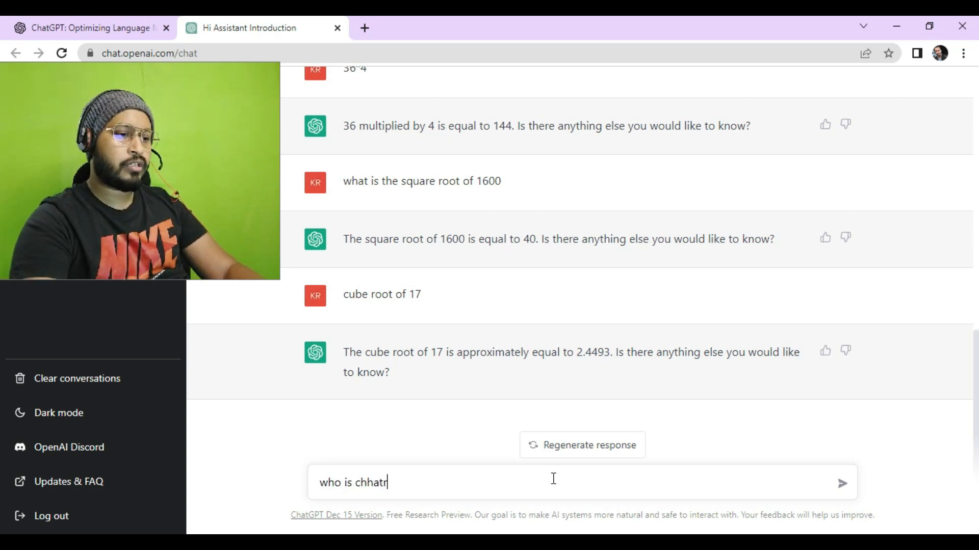
{"action": "type", "text": "pati shiva"}
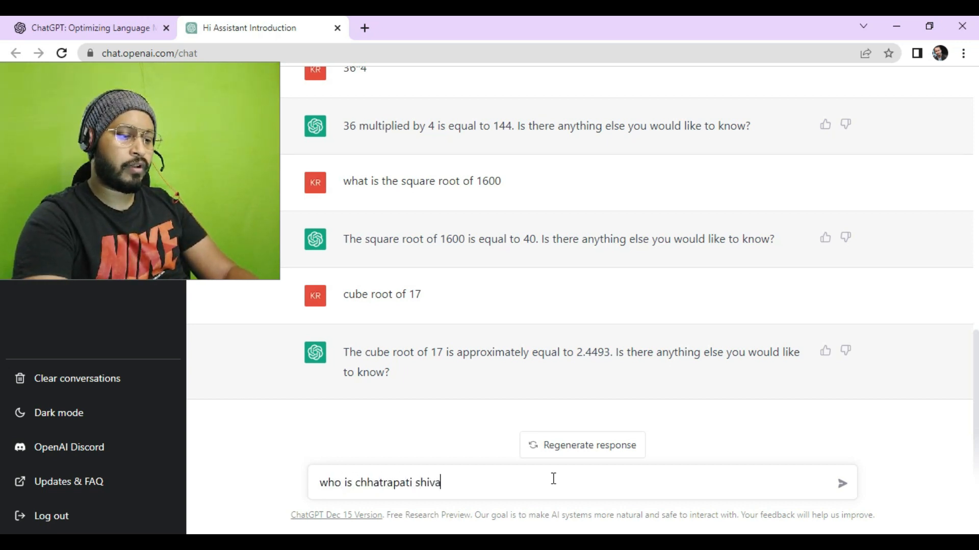
{"action": "type", "text": "ji maharaj"}
{"action": "key", "text": "Return"}
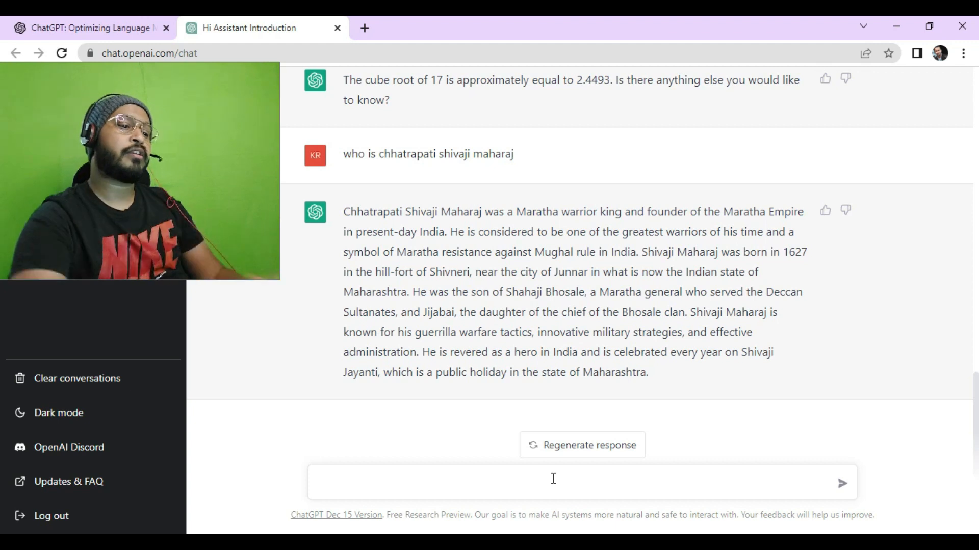
- Regenerate the answer about Chhatrapati Shivaji Maharaj and compare its first and second versions
{"action": "left_click", "coordinate": [568, 451]}
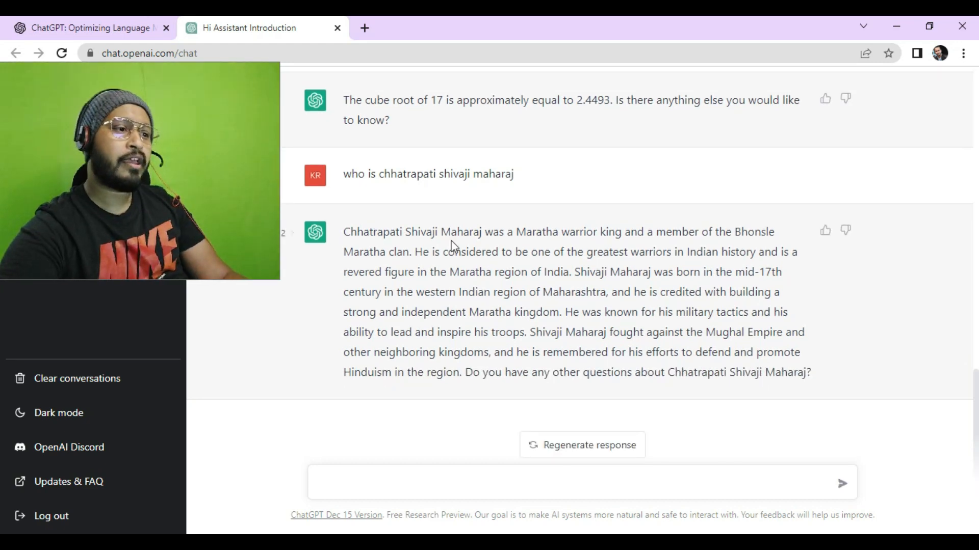
{"action": "left_click", "coordinate": [136, 76]}
{"action": "left_click_drag", "start_coordinate": [135, 35], "coordinate": [855, 63]}
{"action": "mouse_move", "coordinate": [212, 389]}
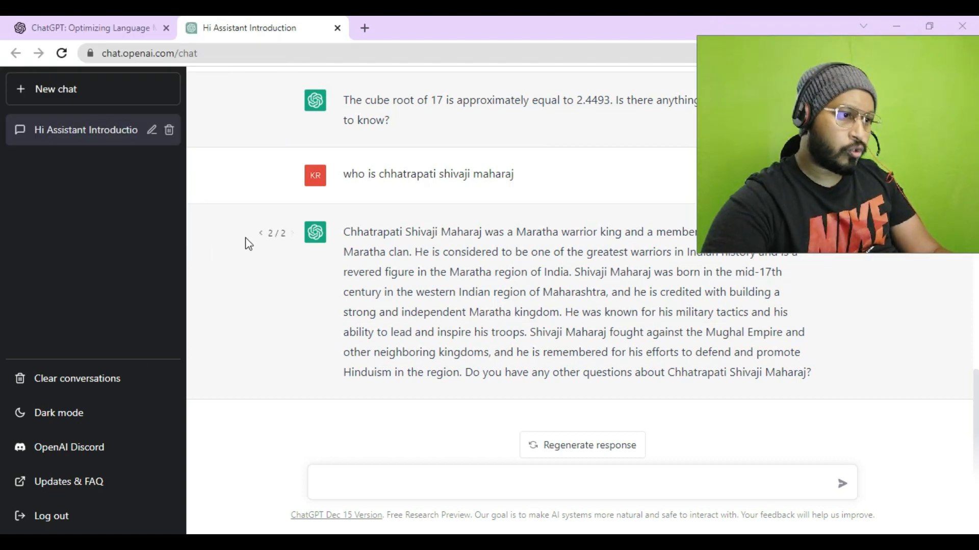
{"action": "left_click", "coordinate": [261, 233]}
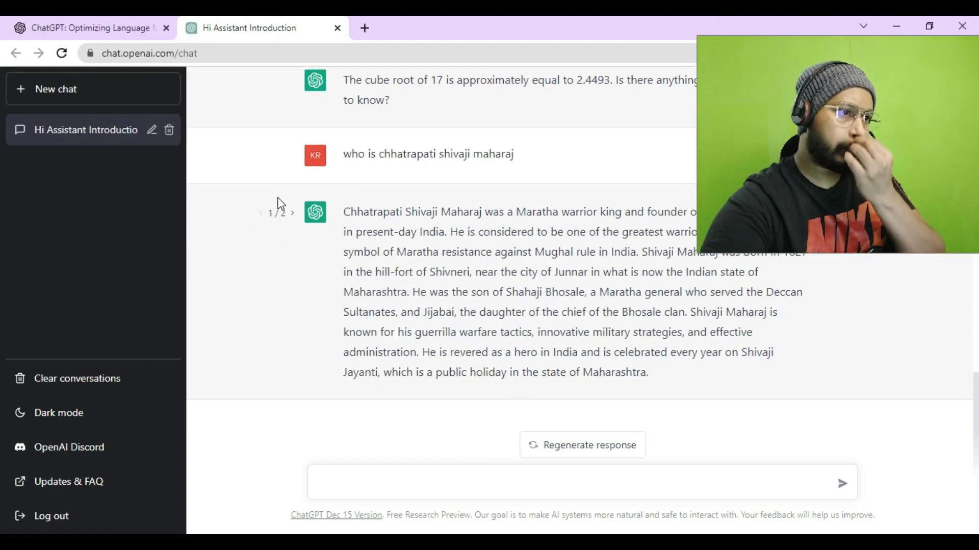
{"action": "left_click", "coordinate": [292, 213]}
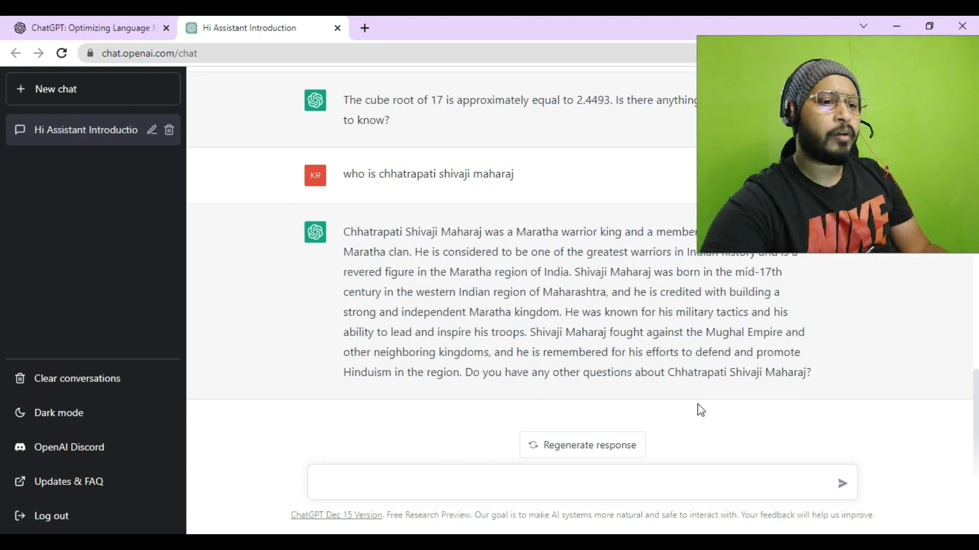
- Highlight the full text of the second answer about Chhatrapati Shivaji Maharaj
{"action": "left_click_drag", "start_coordinate": [860, 62], "coordinate": [170, 76]}
{"action": "left_click", "coordinate": [411, 495]}
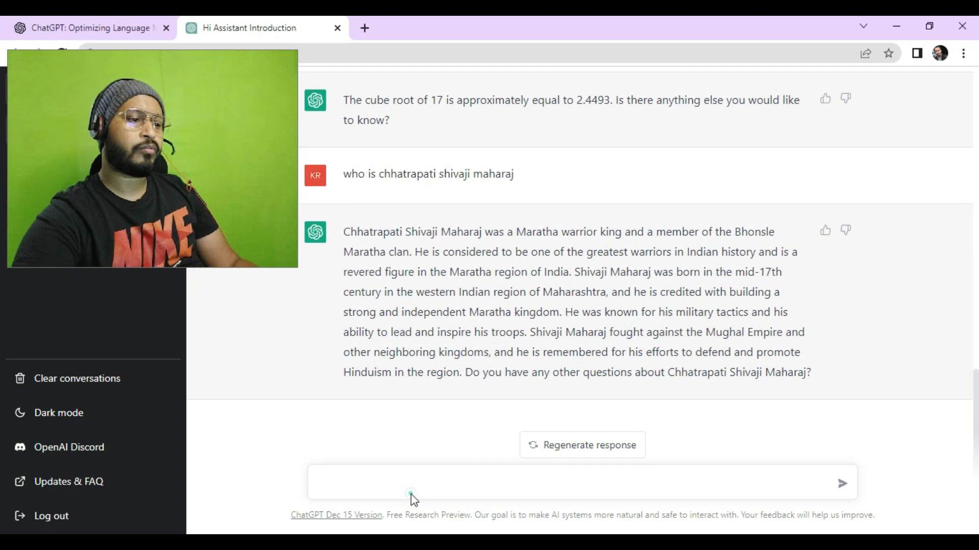
{"action": "left_click", "coordinate": [403, 481]}
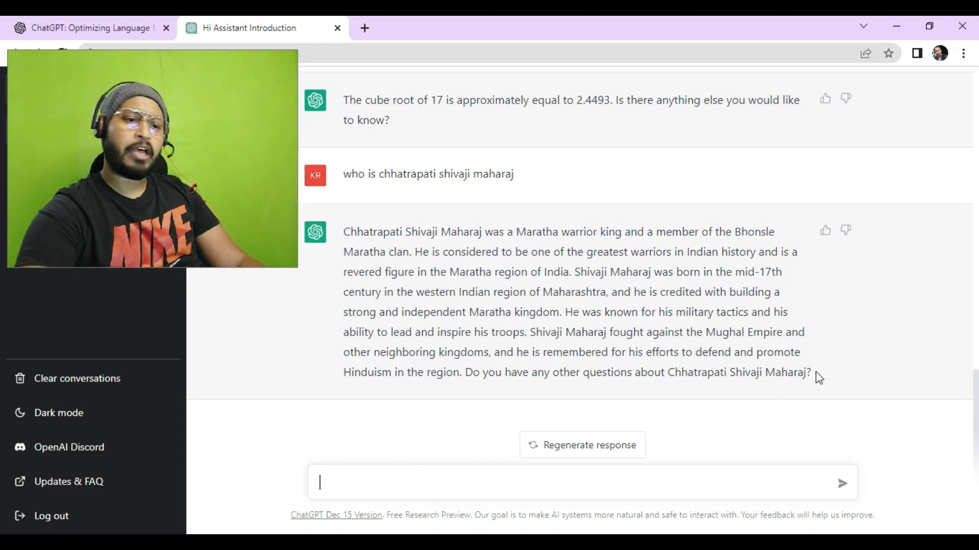
{"action": "left_click_drag", "start_coordinate": [816, 372], "coordinate": [340, 235]}
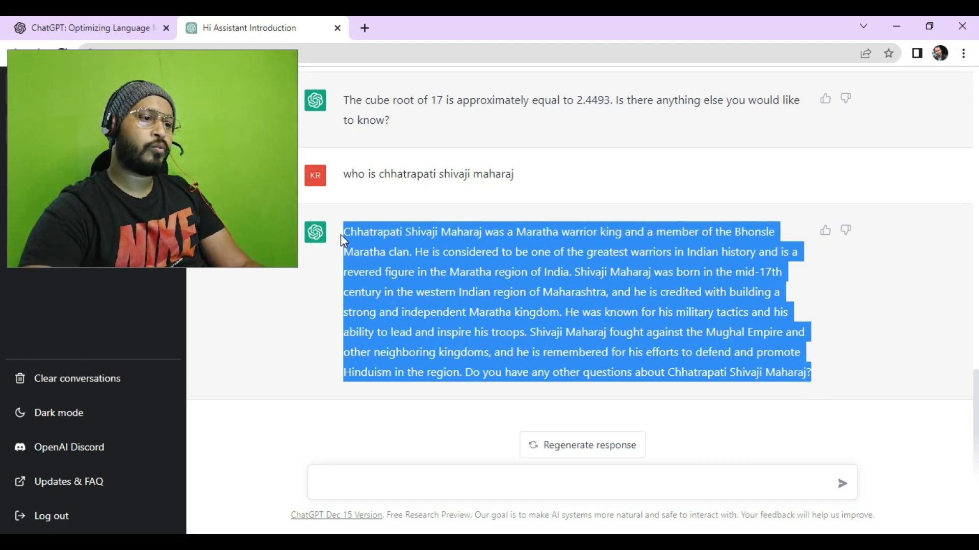
- Request a short essay by submitting "write an essay on nano technology in 100 words"
{"action": "left_click", "coordinate": [376, 488]}
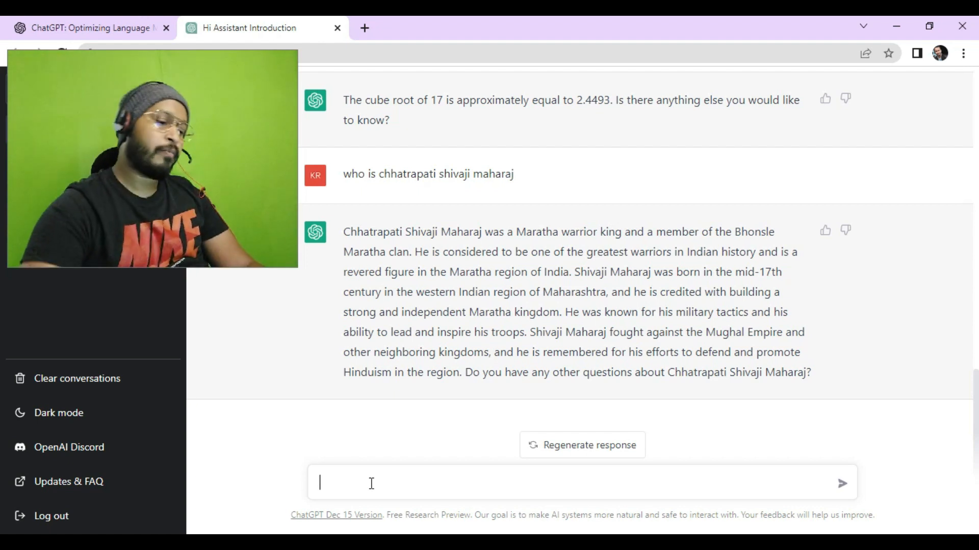
{"action": "type", "text": "write "}
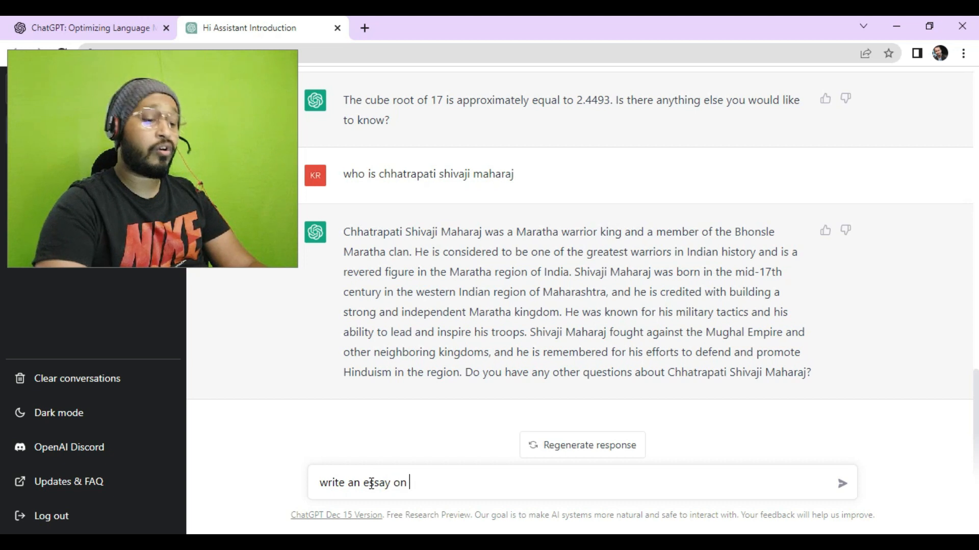
{"action": "type", "text": "an essay on"}
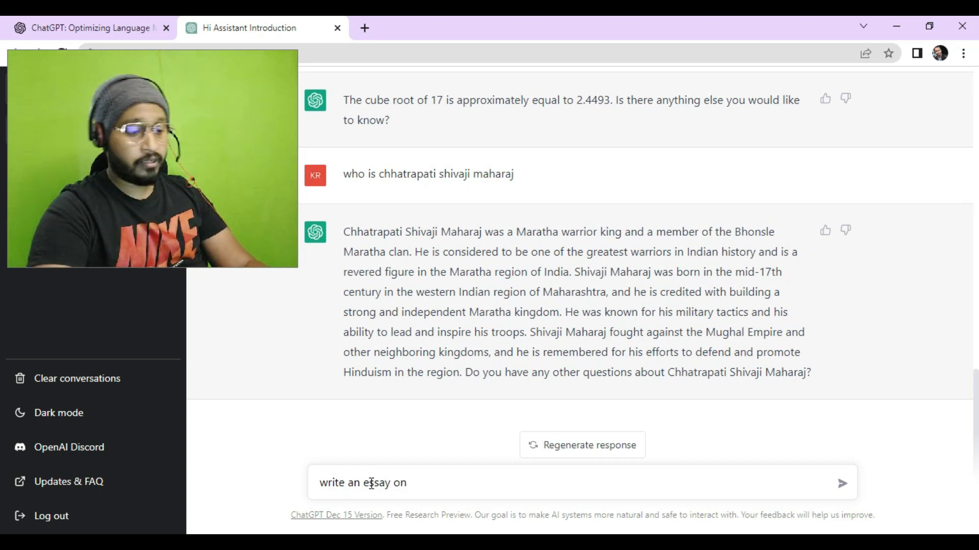
{"action": "type", "text": " nano technology in 100 words"}
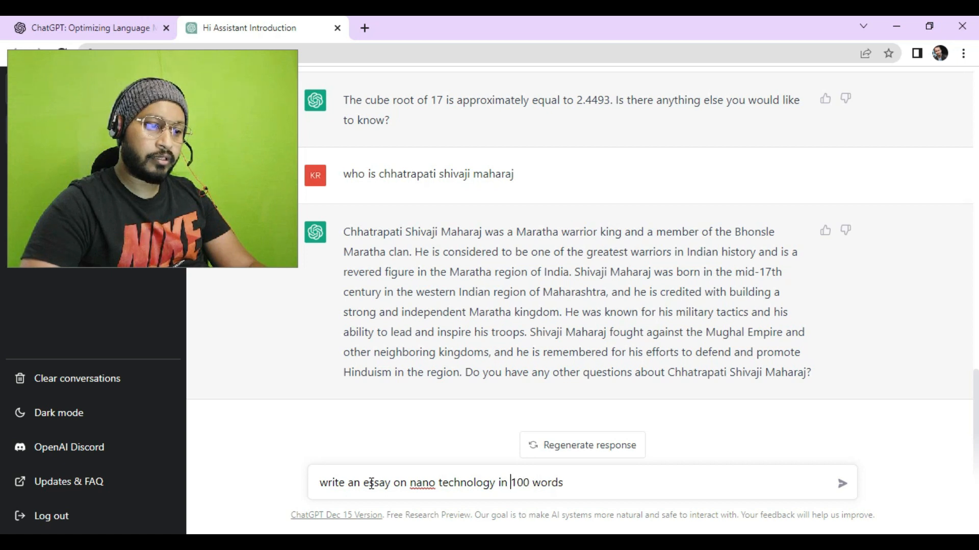
{"action": "key", "text": "Return"}
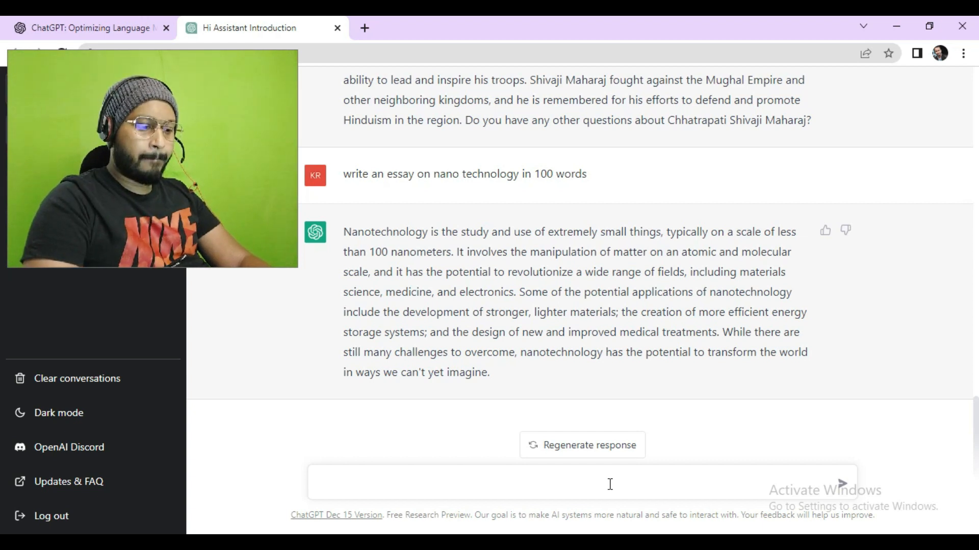
- Ask "what is the nick name of salman khan"
{"action": "type", "text": "what is the "}
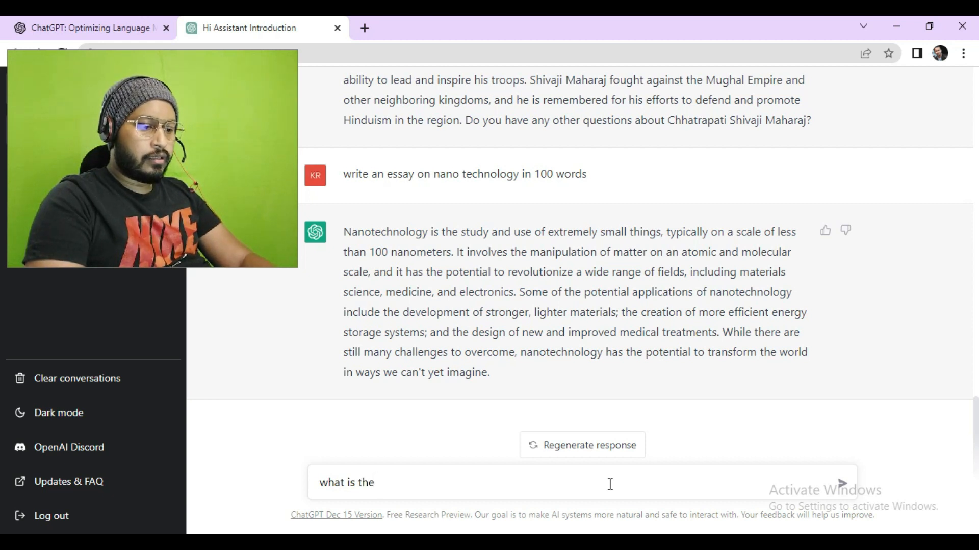
{"action": "type", "text": "nick name of s"}
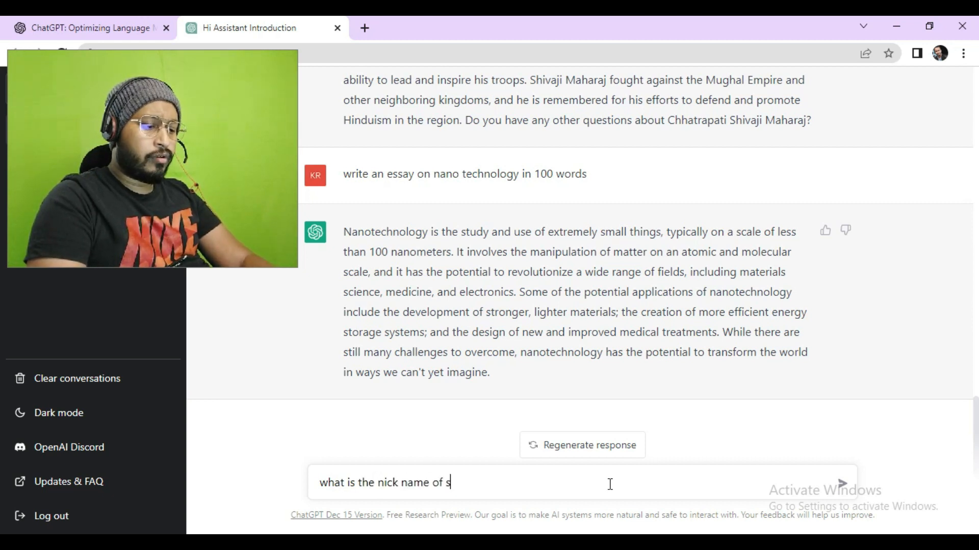
{"action": "type", "text": "alman khan"}
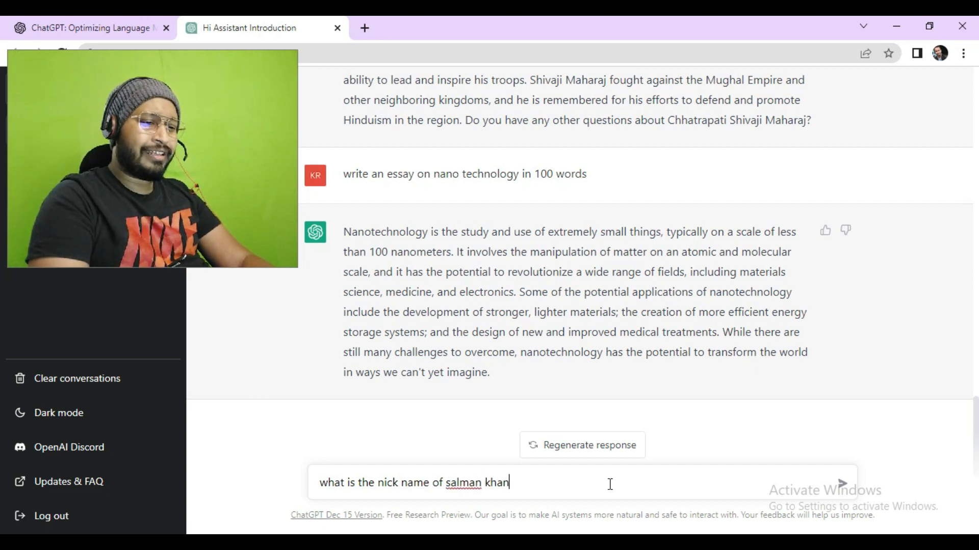
{"action": "key", "text": "Return"}
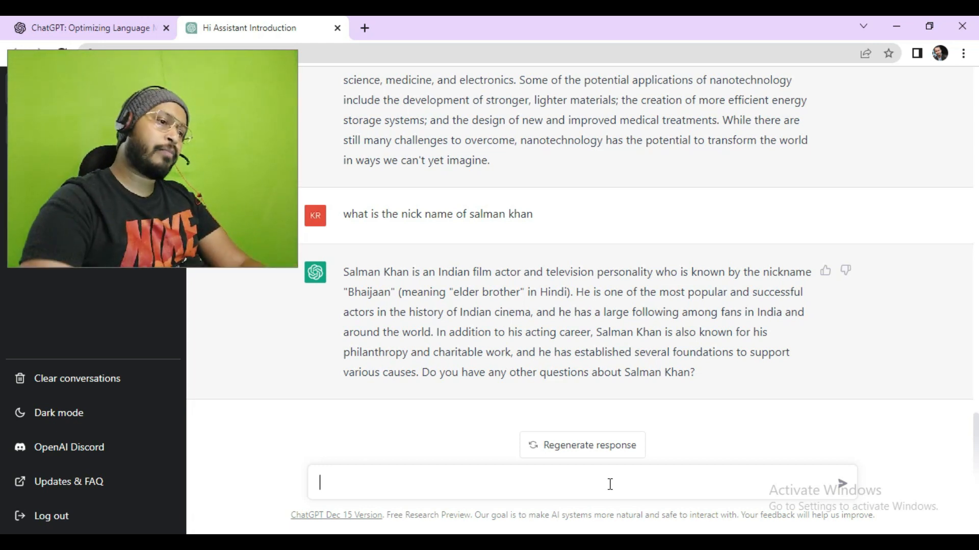
- Copy the submitted question about Salman Khan's nickname and send it again as a new message
{"action": "left_click_drag", "start_coordinate": [540, 219], "coordinate": [346, 220]}
{"action": "key", "text": "ctrl+c"}
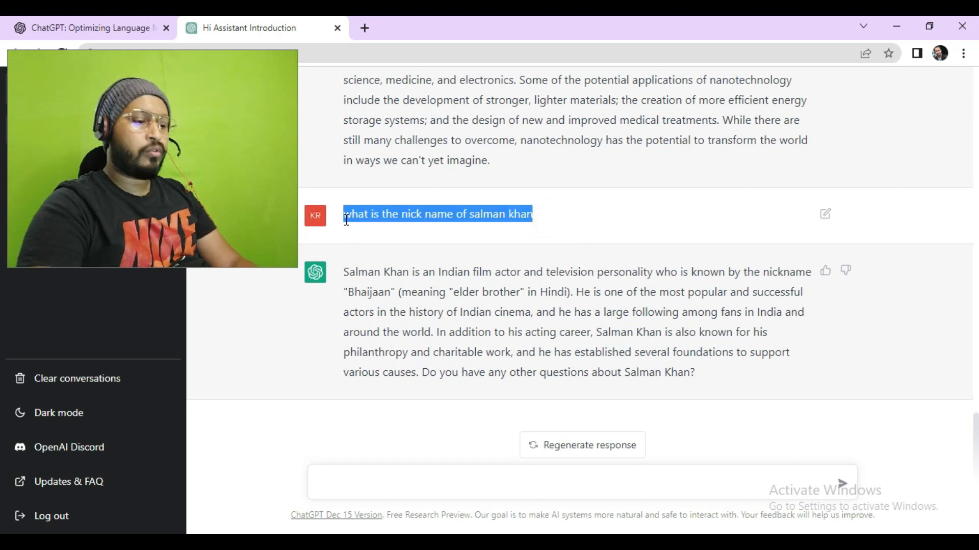
{"action": "left_click", "coordinate": [377, 482]}
{"action": "key", "text": "ctrl+v"}
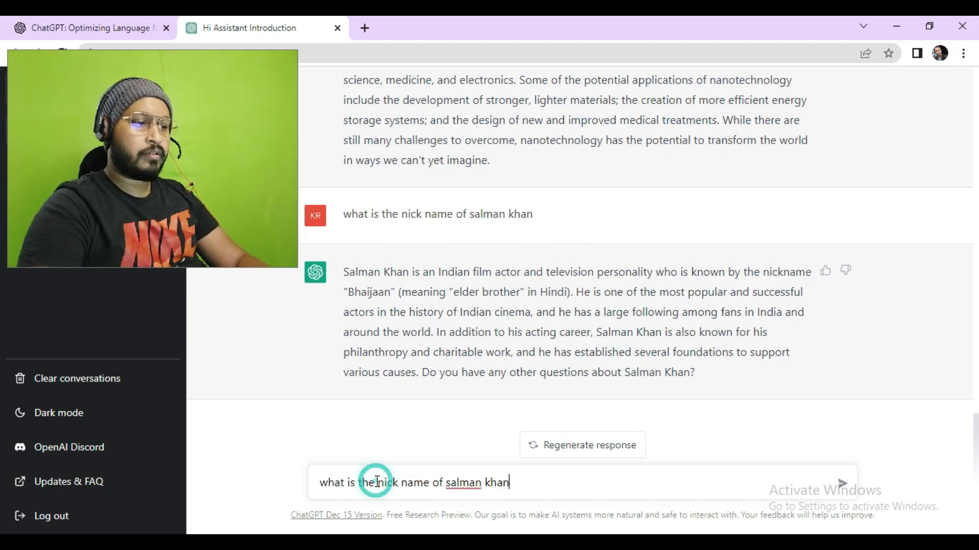
{"action": "key", "text": "Return"}
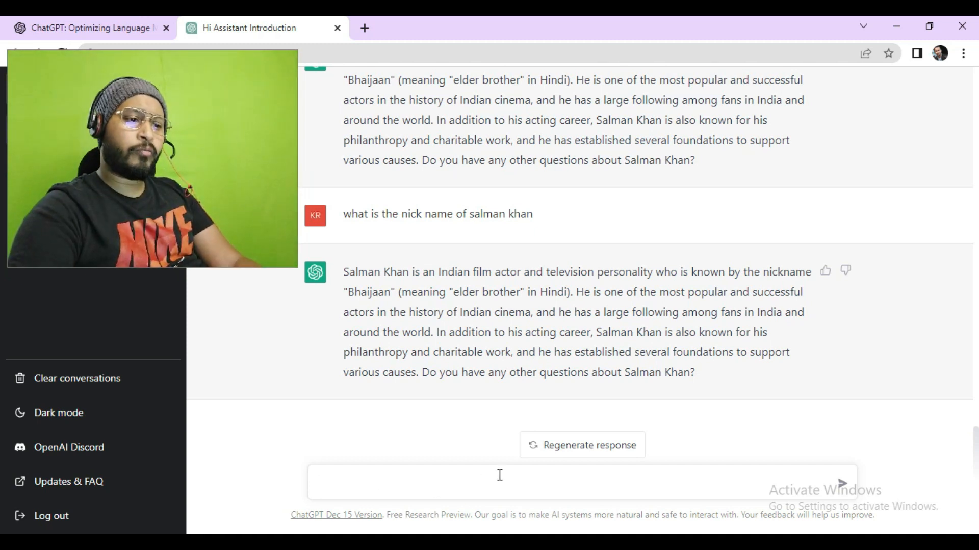
{"action": "left_click", "coordinate": [546, 448]}
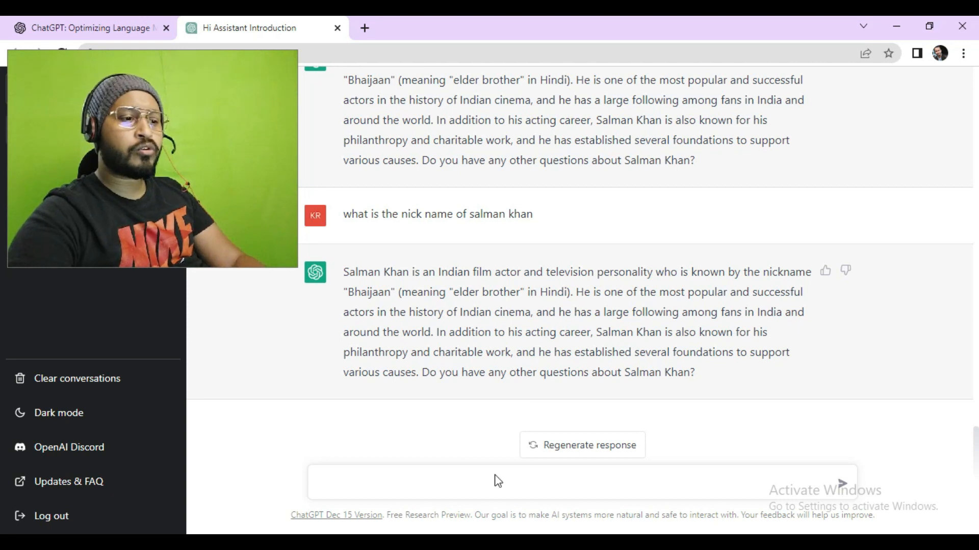
- Ask "what is pickling in python" and copy the code example from the answer
{"action": "left_click", "coordinate": [469, 490]}
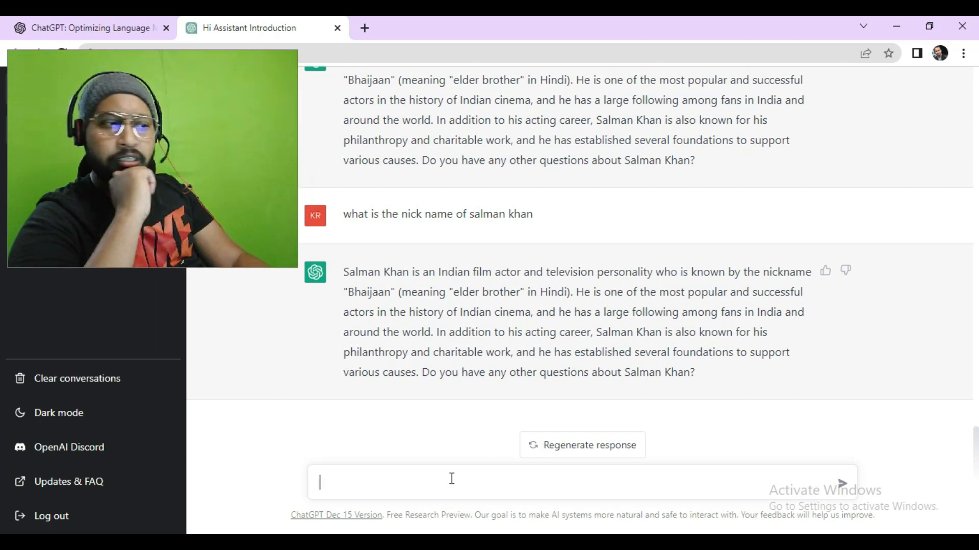
{"action": "left_click", "coordinate": [451, 478]}
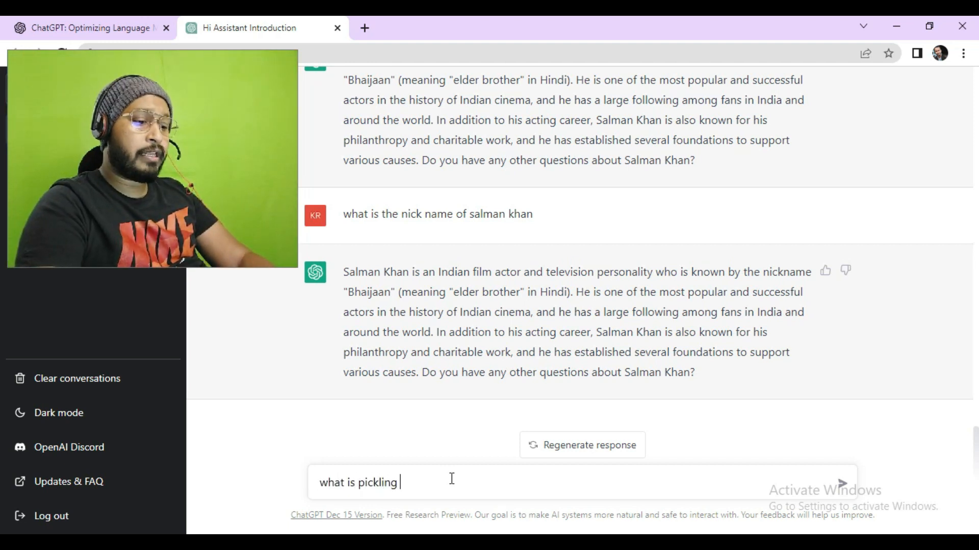
{"action": "type", "text": "ython"}
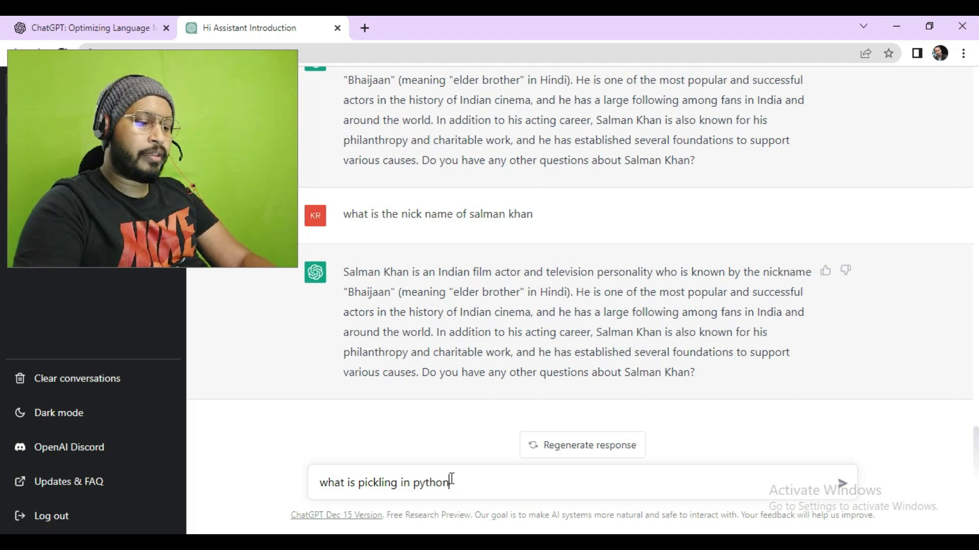
{"action": "key", "text": "Return"}
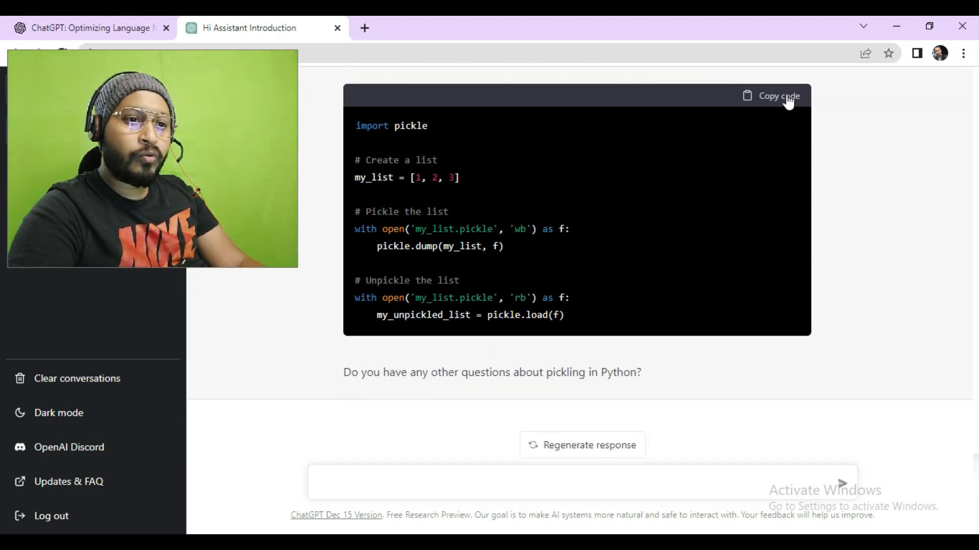
{"action": "left_click", "coordinate": [789, 100]}
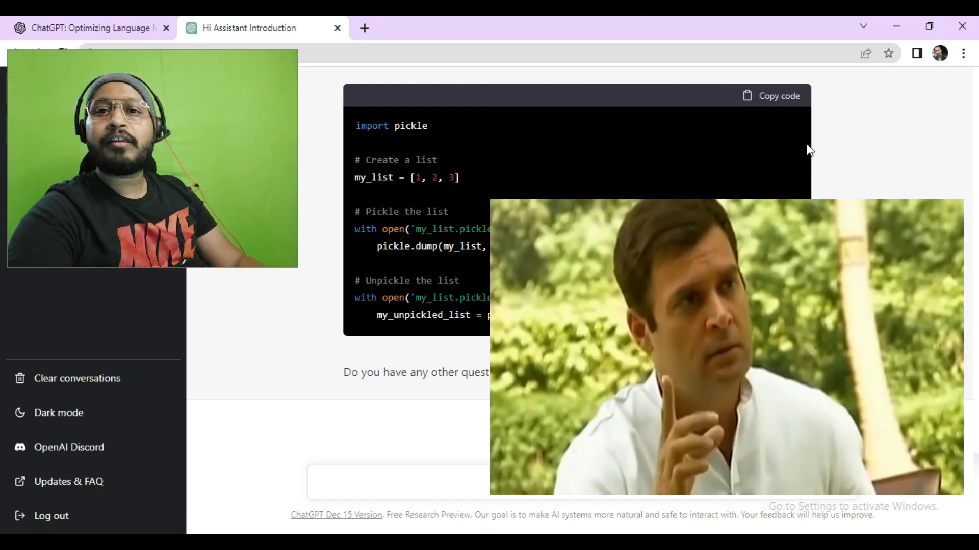
- Request a Java sorting example by submitting "quick sort in java program"
{"action": "left_click", "coordinate": [403, 485]}
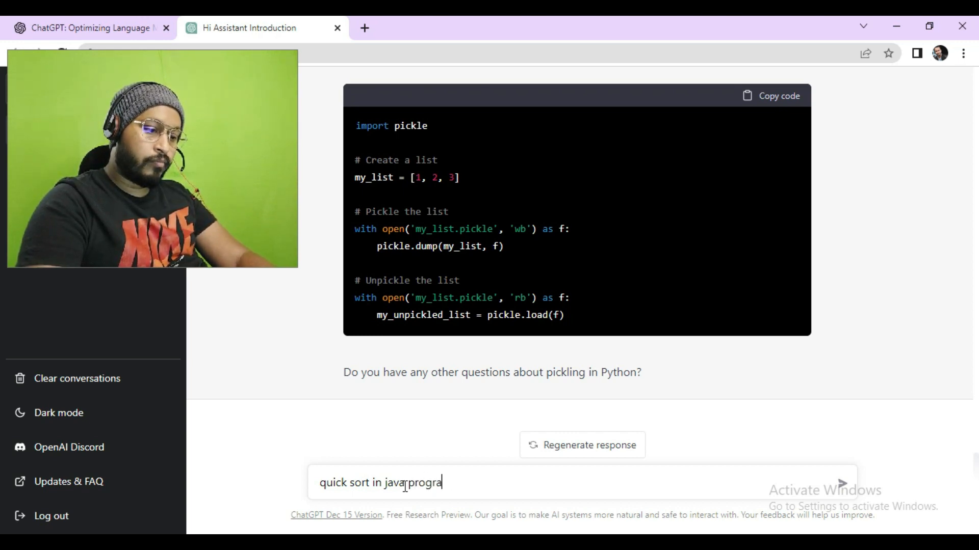
{"action": "type", "text": "m"}
{"action": "key", "text": "Return"}
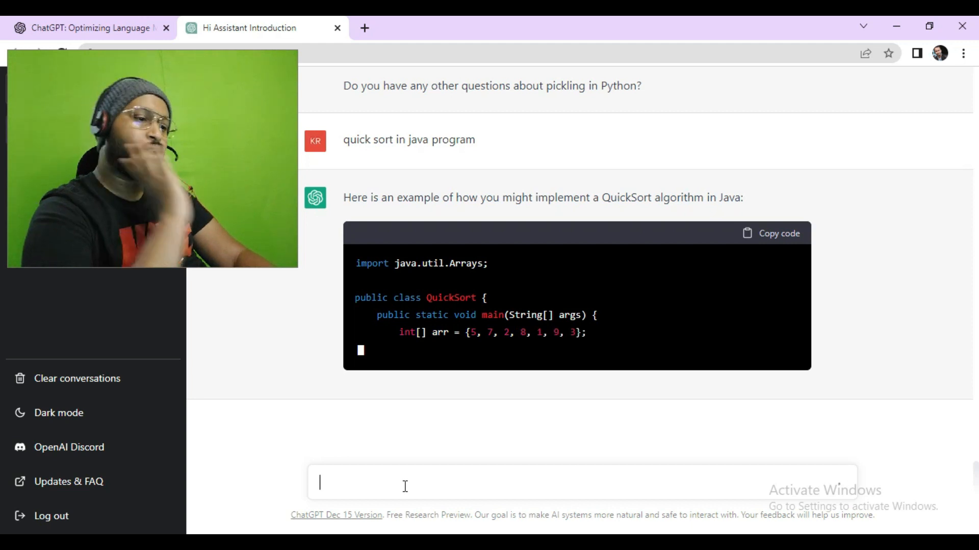
- Try entering filler text such as "asdfasdf" in the message box while the quick sort answer is generating, and clear it
{"action": "type", "text": "a"}
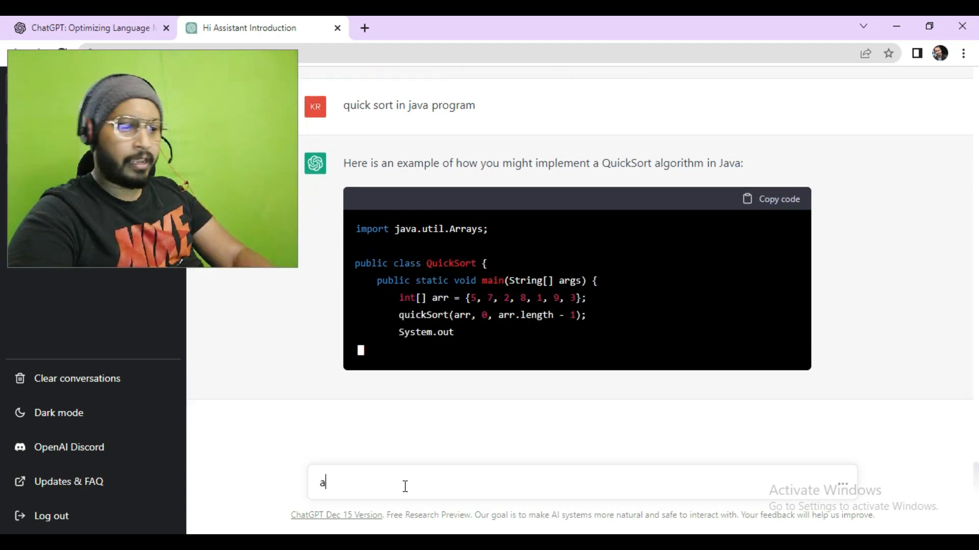
{"action": "type", "text": "sdfasdfasdfasd"}
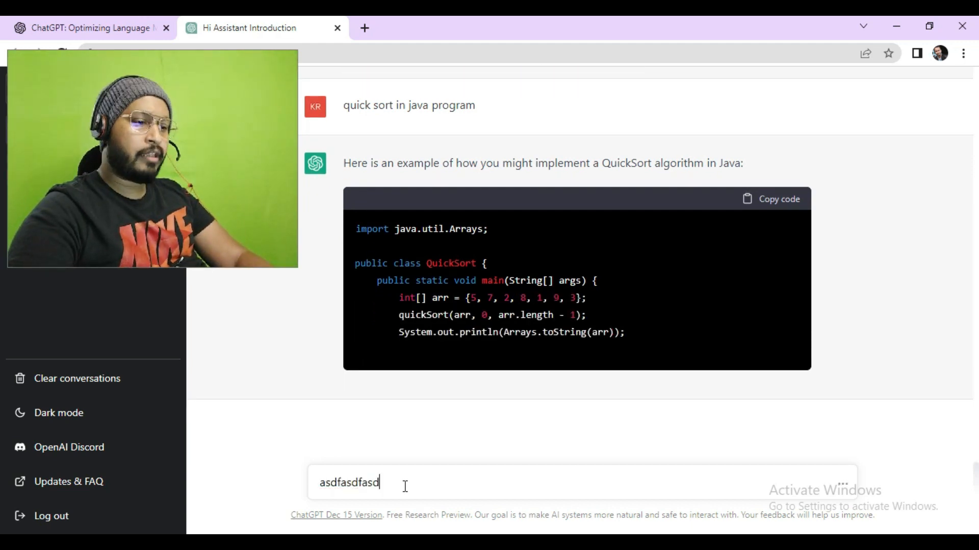
{"action": "key", "text": "BackSpace"}
{"action": "key", "text": "BackSpace"}
{"action": "key", "text": "BackSpace"}
{"action": "key", "text": "BackSpace"}
{"action": "key", "text": "BackSpace"}
{"action": "key", "text": "BackSpace"}
{"action": "key", "text": "BackSpace"}
{"action": "key", "text": "BackSpace"}
{"action": "key", "text": "BackSpace"}
{"action": "key", "text": "BackSpace"}
{"action": "key", "text": "BackSpace"}
{"action": "key", "text": "BackSpace"}
{"action": "key", "text": "BackSpace"}
{"action": "key", "text": "BackSpace"}
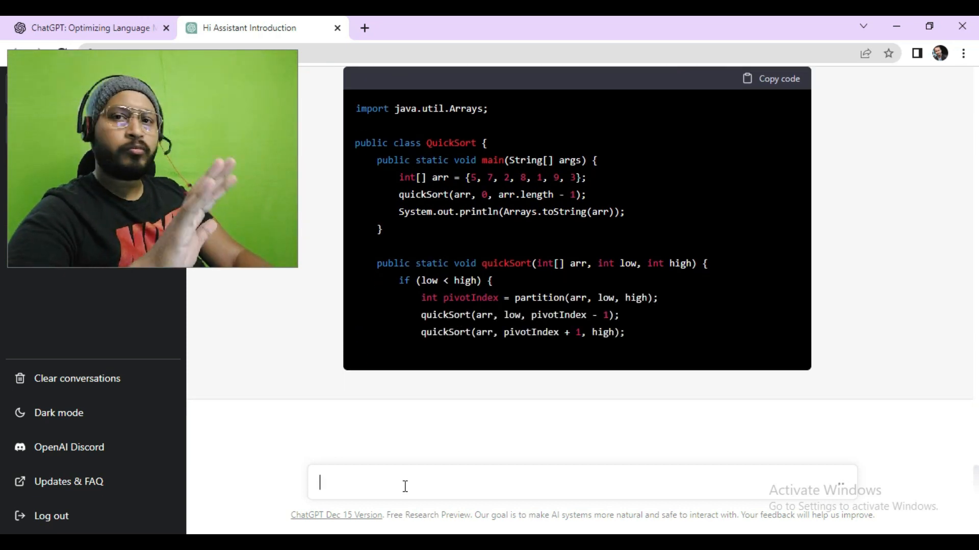
{"action": "type", "text": "asdfasdf"}
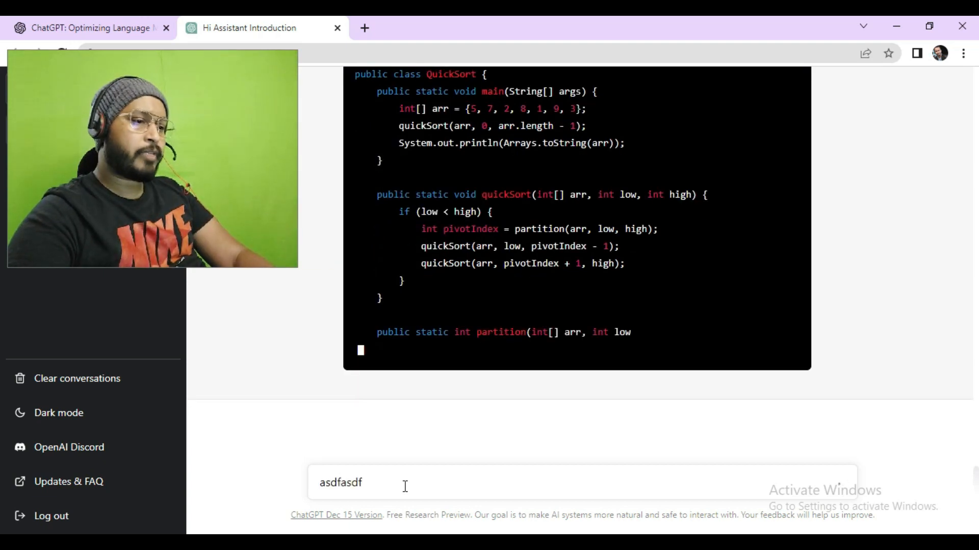
{"action": "key", "text": "BackSpace"}
{"action": "key", "text": "BackSpace"}
{"action": "key", "text": "BackSpace"}
{"action": "key", "text": "BackSpace"}
{"action": "key", "text": "BackSpace"}
{"action": "key", "text": "BackSpace"}
{"action": "key", "text": "BackSpace"}
{"action": "key", "text": "BackSpace"}
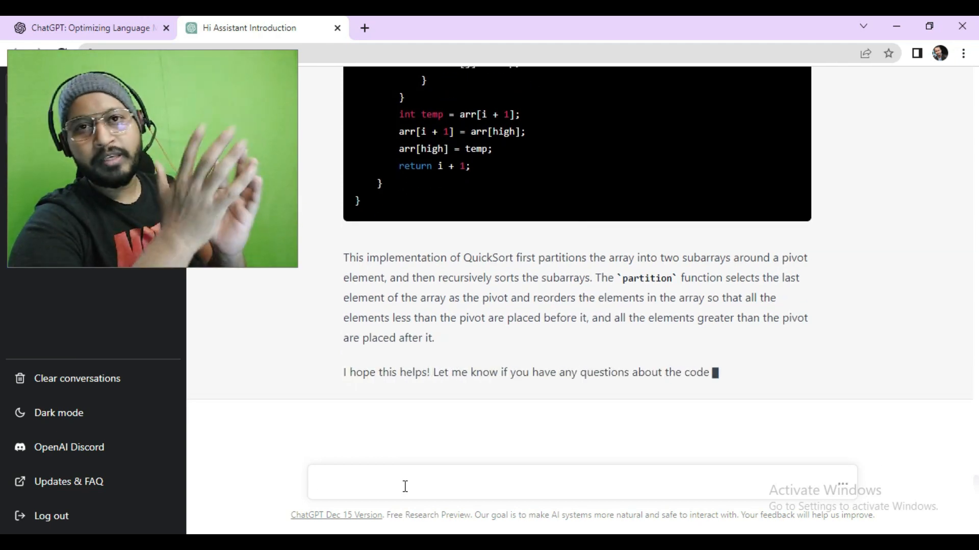
- Request a blog post by submitting "write a blog on current affairs in india"
{"action": "left_click", "coordinate": [406, 487]}
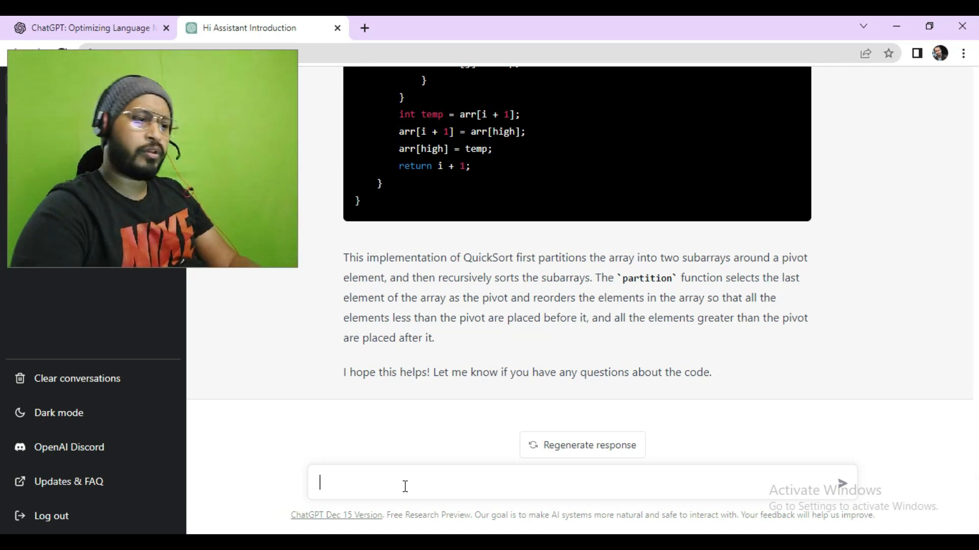
{"action": "left_click", "coordinate": [374, 489]}
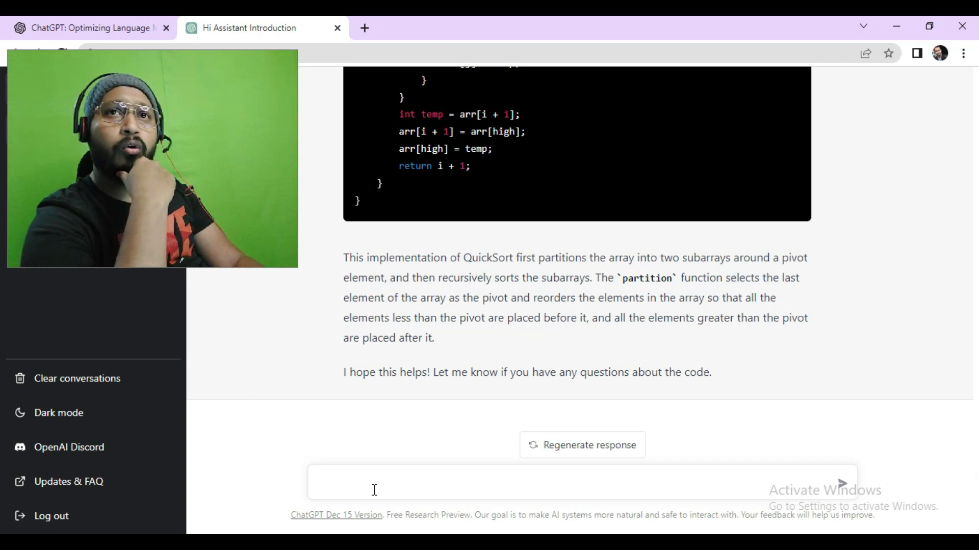
{"action": "type", "text": "write a blog on current affairs in india"}
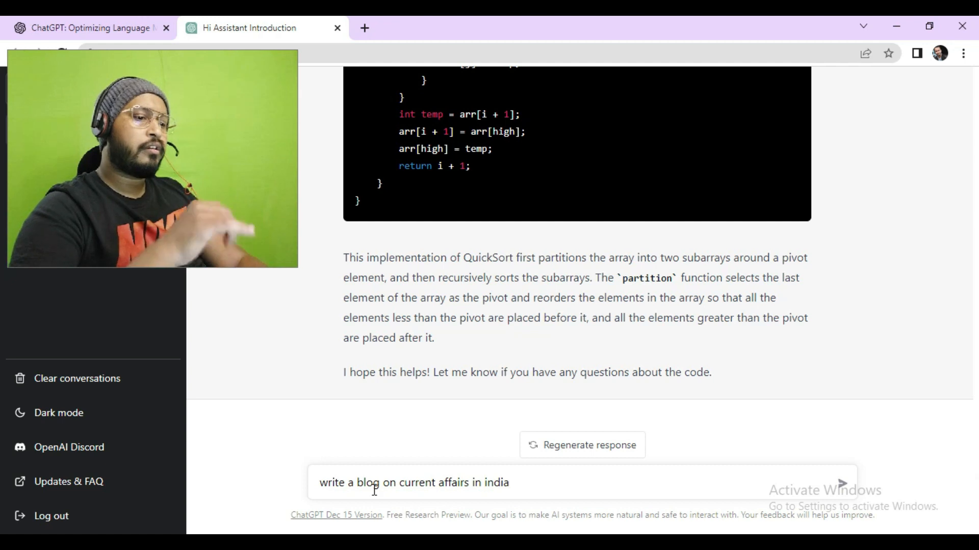
{"action": "key", "text": "Return"}
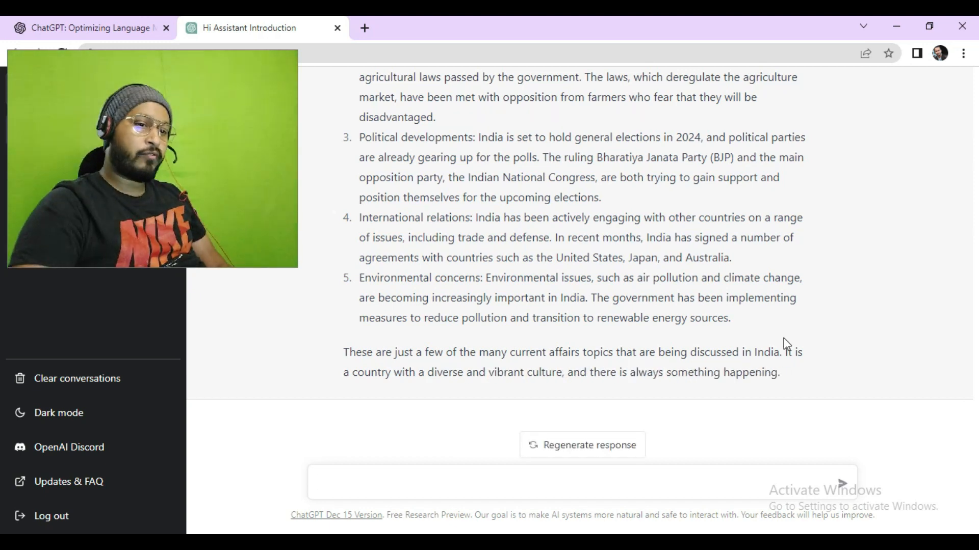
{"action": "left_click_drag", "start_coordinate": [788, 376], "coordinate": [424, 442]}
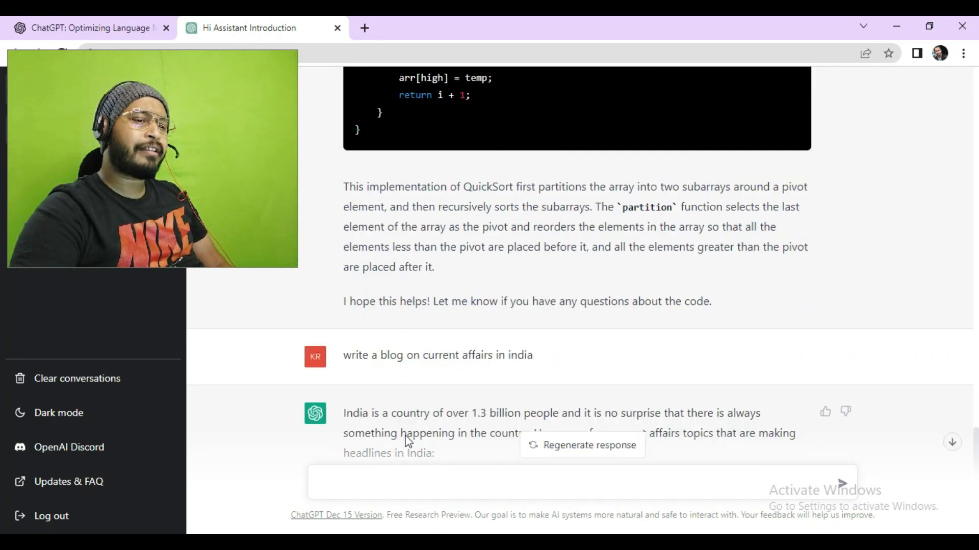
{"action": "triple_click", "coordinate": [349, 412]}
{"action": "left_click", "coordinate": [347, 417]}
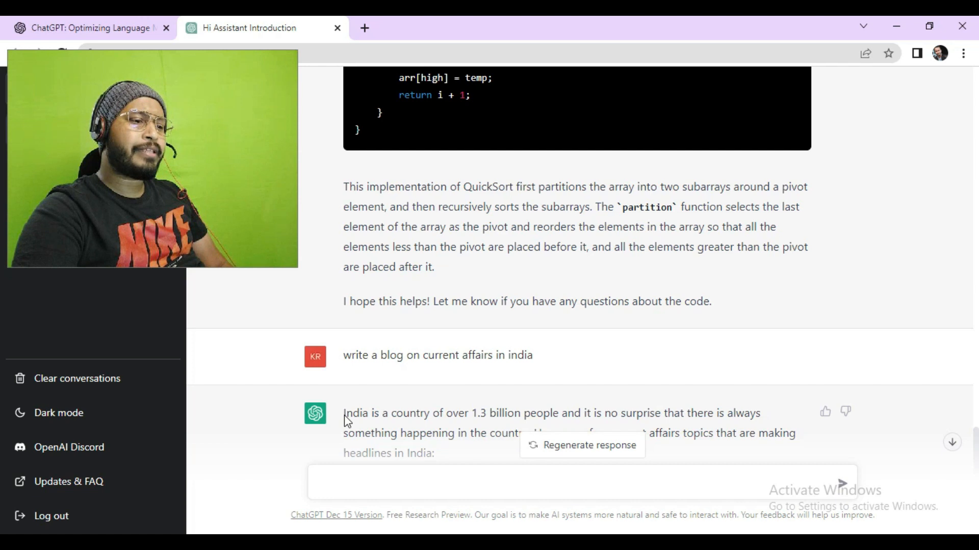
{"action": "scroll", "coordinate": [552, 351], "scroll_direction": "down", "scroll_amount": 9}
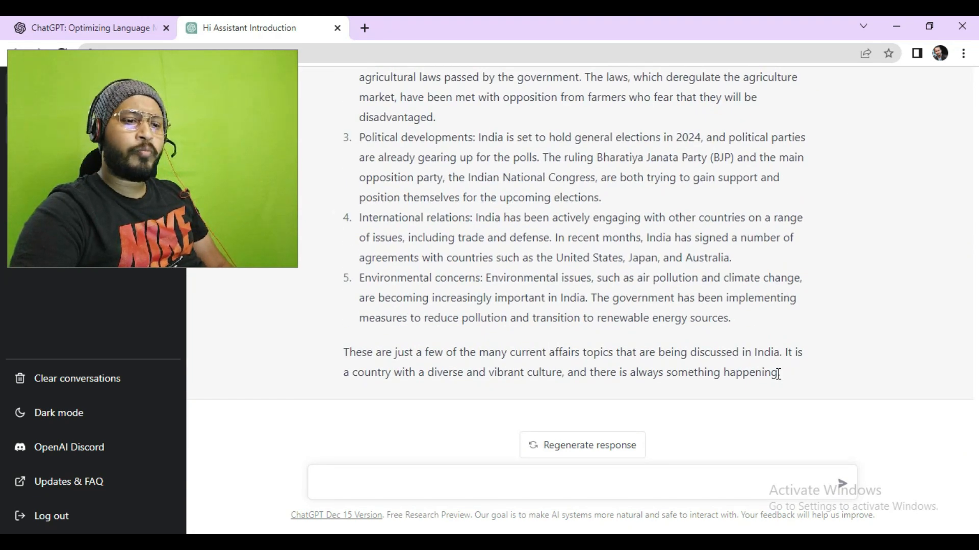
{"action": "left_click", "coordinate": [792, 377]}
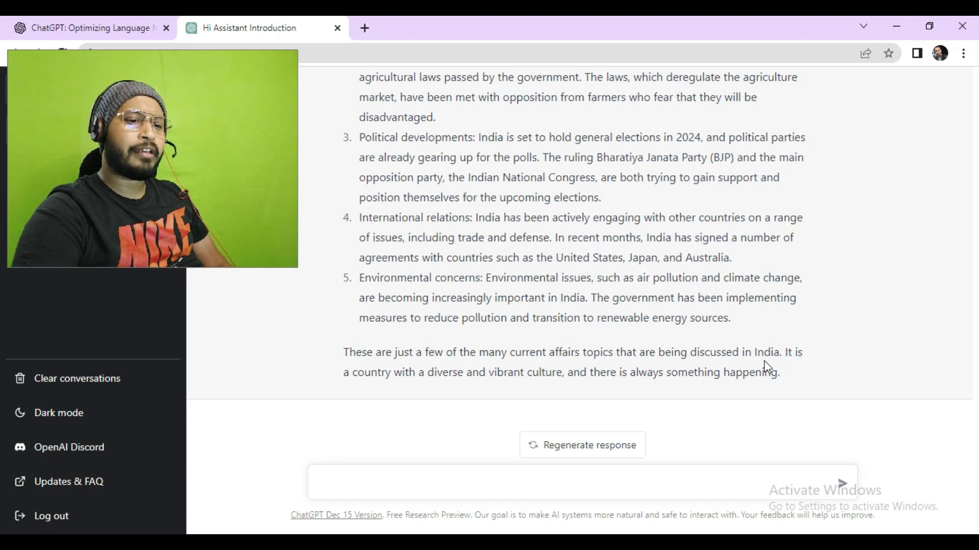
{"action": "left_click", "coordinate": [787, 376]}
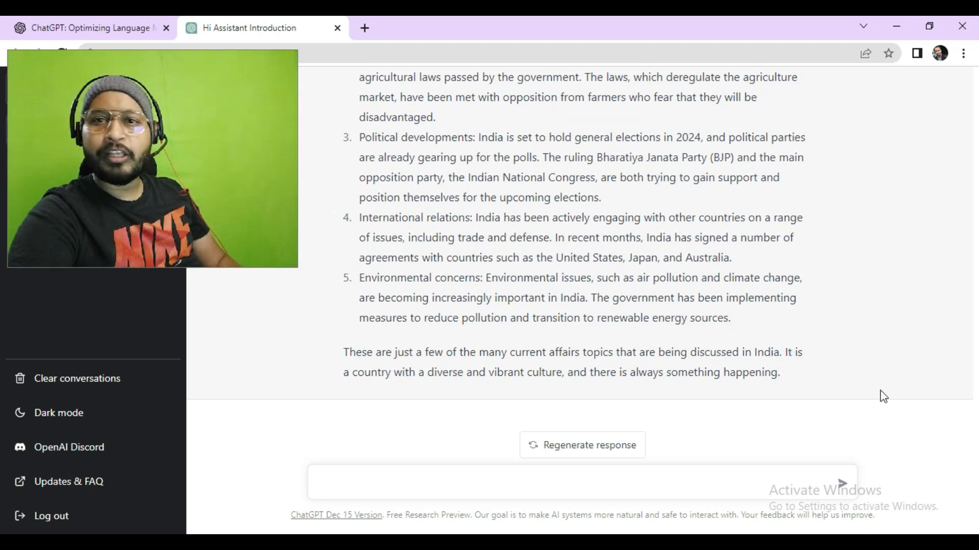
- Copy the blog answer's text from its opening paragraph through the third topic, political developments
{"action": "scroll", "coordinate": [894, 399], "scroll_direction": "up", "scroll_amount": 1}
{"action": "scroll", "coordinate": [895, 399], "scroll_direction": "up", "scroll_amount": 3}
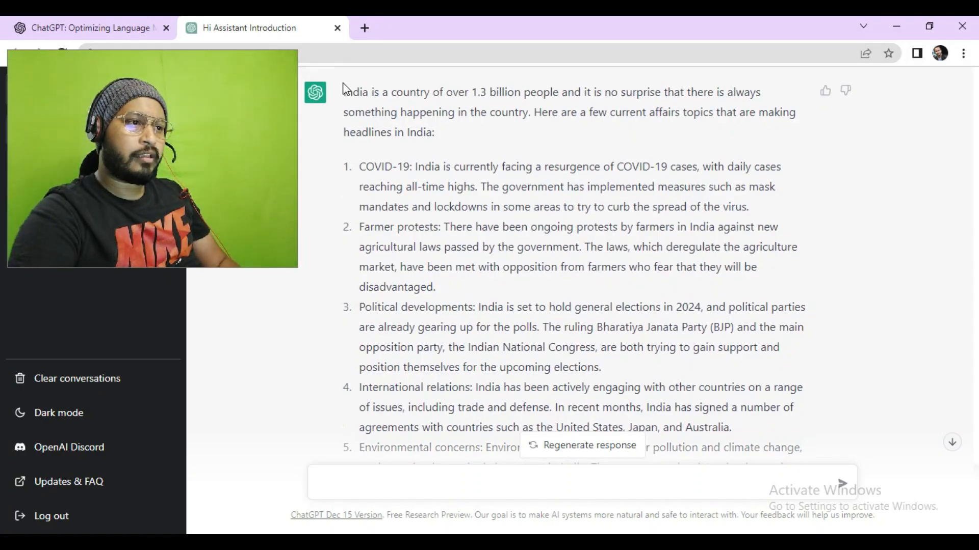
{"action": "left_click_drag", "start_coordinate": [343, 94], "coordinate": [602, 364]}
{"action": "key", "text": "ctrl+c"}
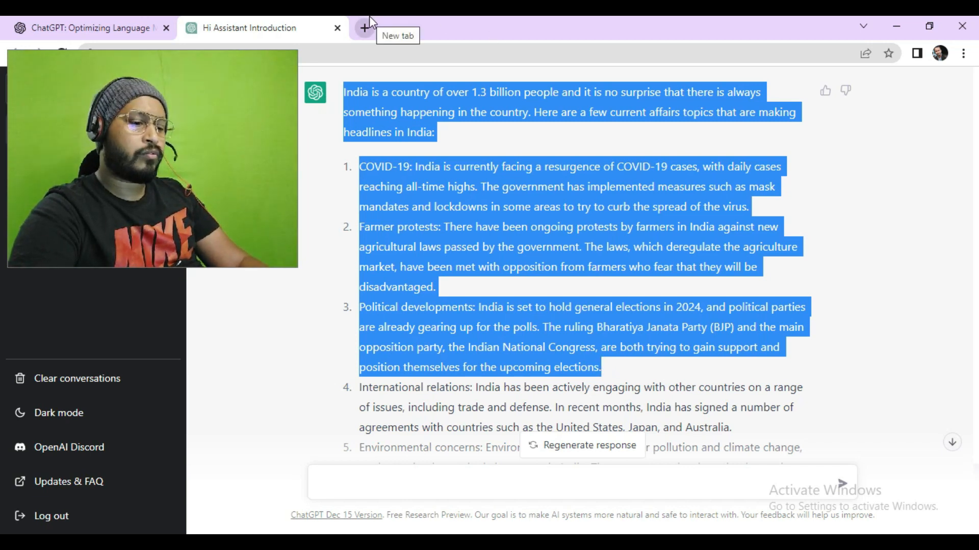
- Search the web in a new browser tab for "plagiarism check online" and open the expertseotools.net plagiarism checker
{"action": "left_click", "coordinate": [369, 17]}
{"action": "type", "text": "plagi"}
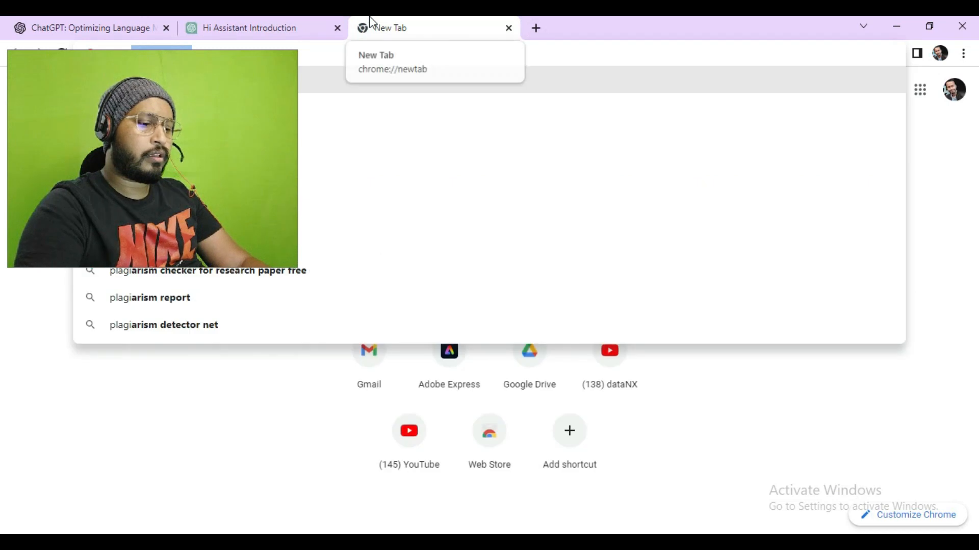
{"action": "type", "text": "ari"}
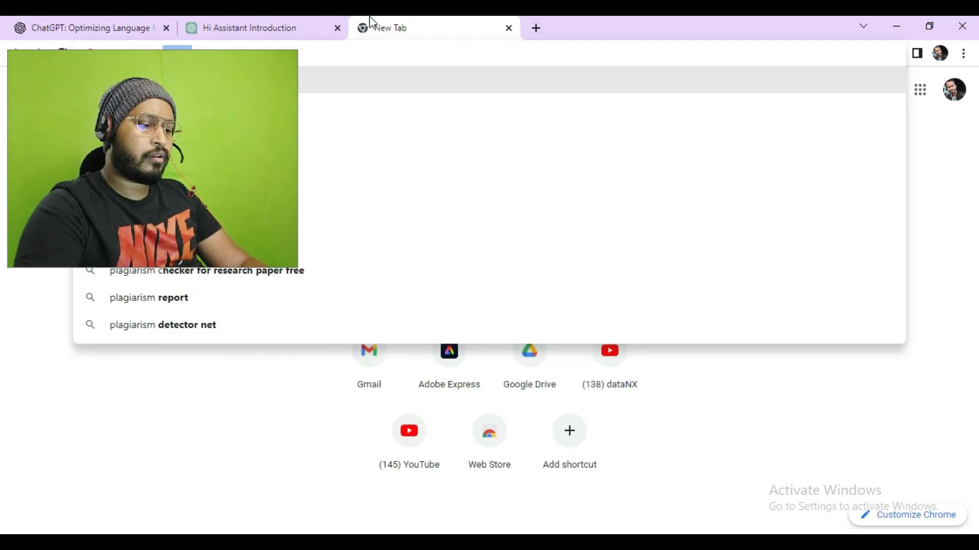
{"action": "type", "text": "sm check "}
{"action": "type", "text": "onine"}
{"action": "key", "text": "Return"}
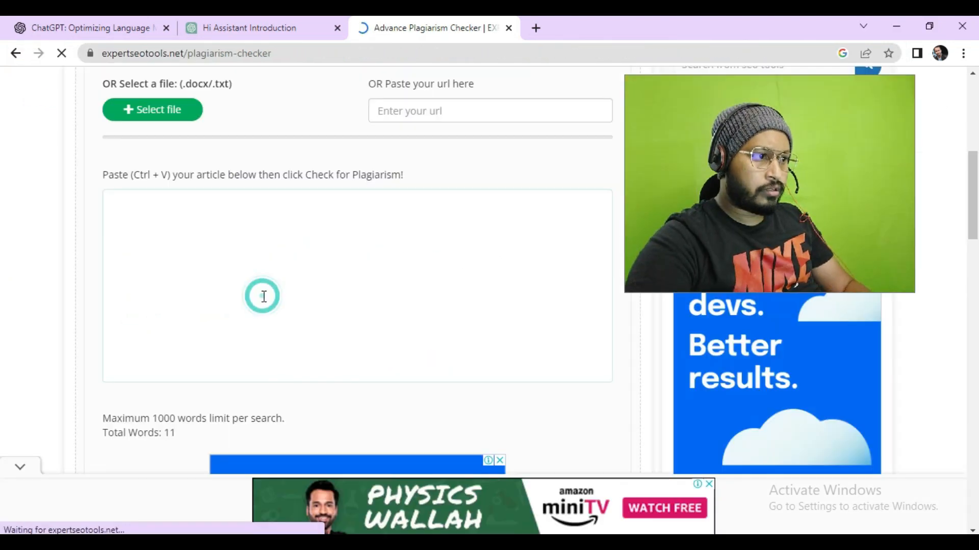
- Paste the copied blog text into the article field, run the plagiarism check, and examine the uniqueness results for the listed strings
{"action": "key", "text": "ctrl+v"}
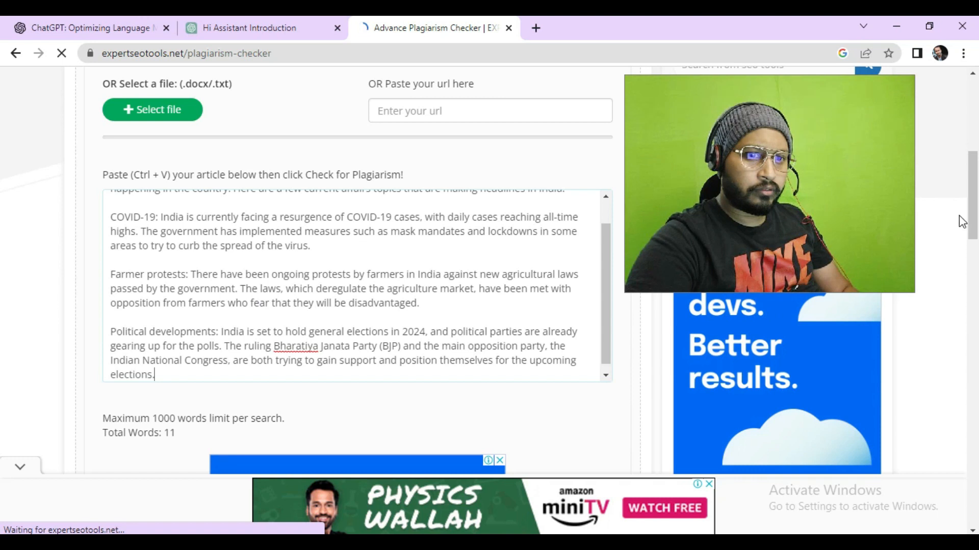
{"action": "left_click_drag", "start_coordinate": [974, 211], "coordinate": [977, 296]}
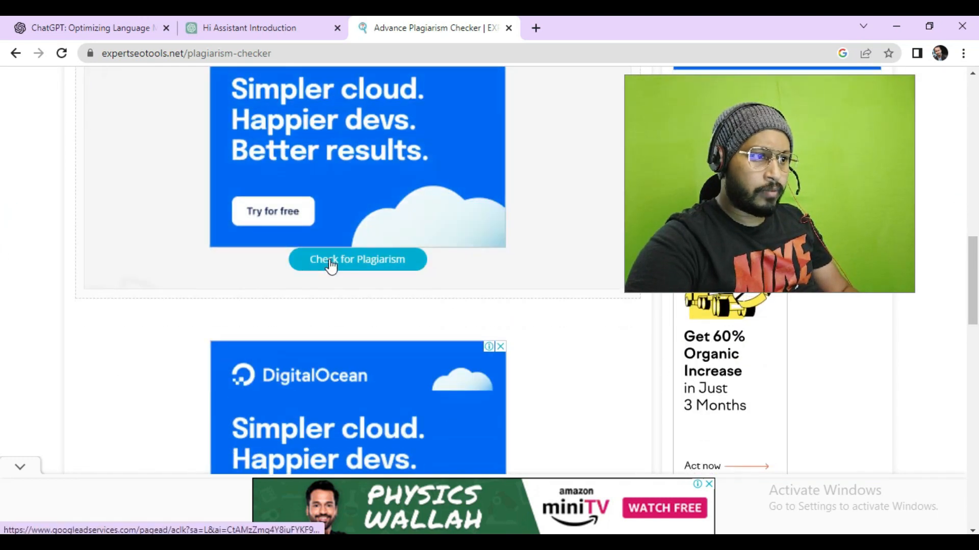
{"action": "left_click", "coordinate": [329, 262]}
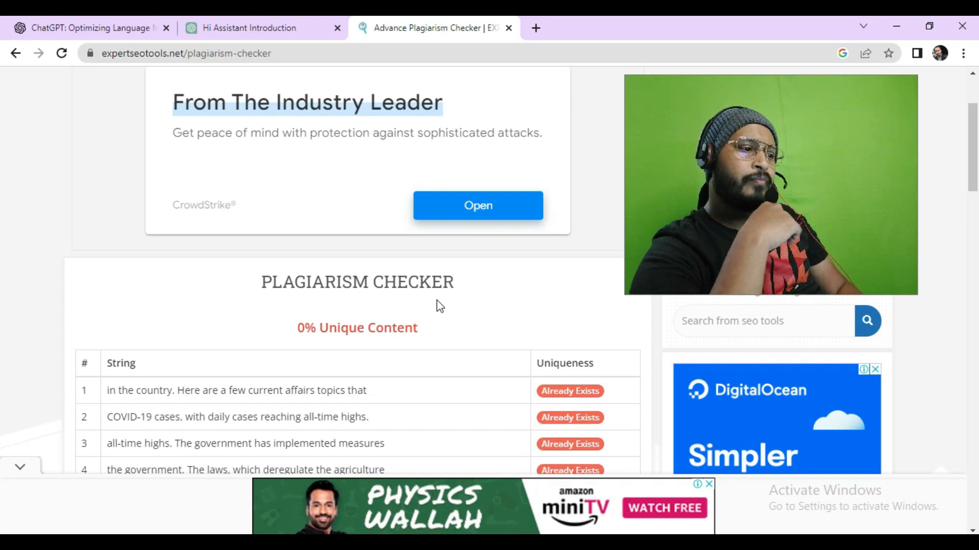
{"action": "left_click_drag", "start_coordinate": [971, 167], "coordinate": [975, 198]}
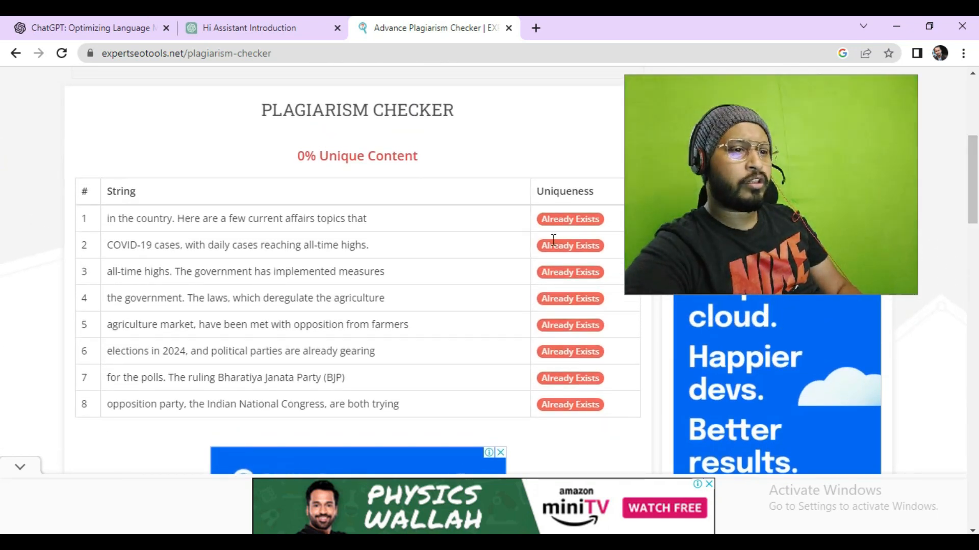
{"action": "left_click_drag", "start_coordinate": [372, 219], "coordinate": [107, 222]}
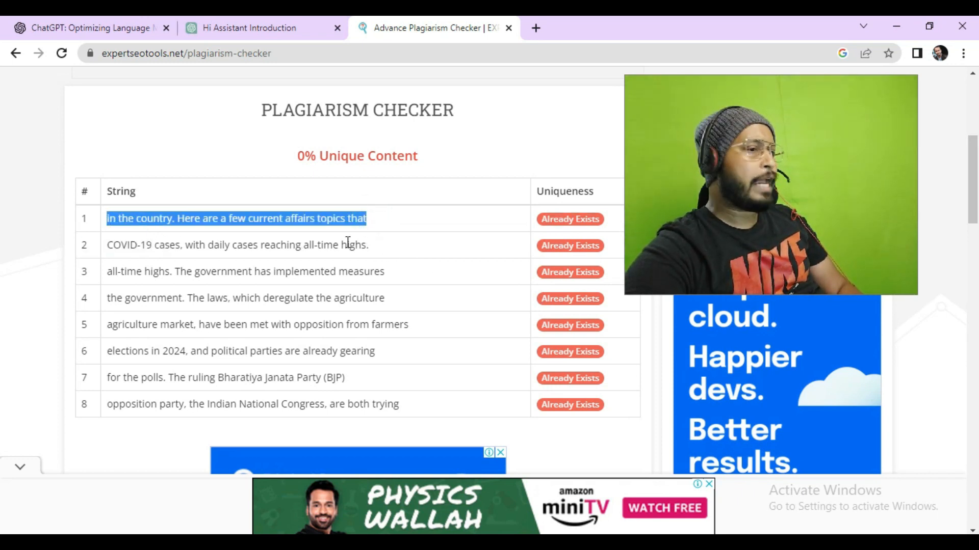
{"action": "triple_click", "coordinate": [372, 244]}
{"action": "left_click_drag", "start_coordinate": [399, 404], "coordinate": [136, 272]}
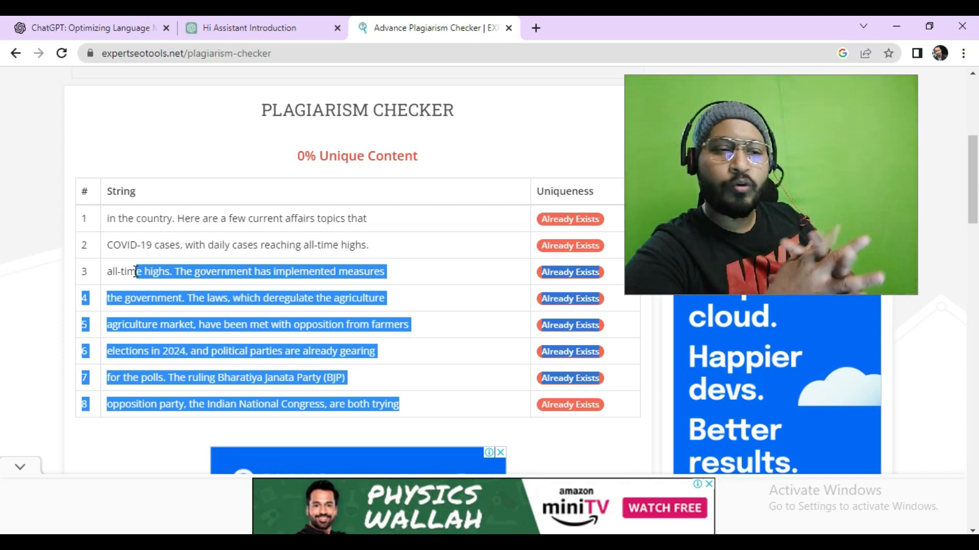
- Return to the ChatGPT conversation and ask "what was the collection of bajrangi bhaijan"
{"action": "left_click", "coordinate": [220, 27]}
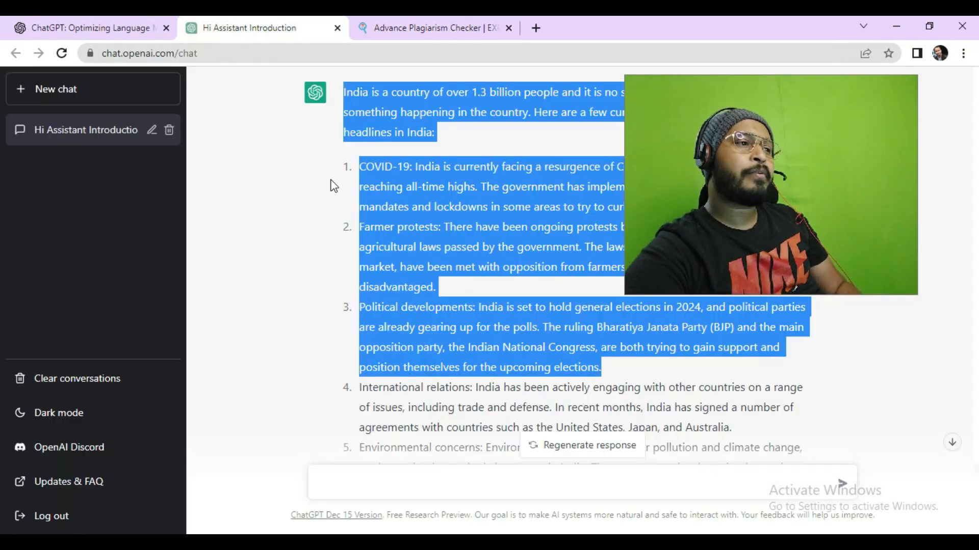
{"action": "left_click", "coordinate": [491, 362]}
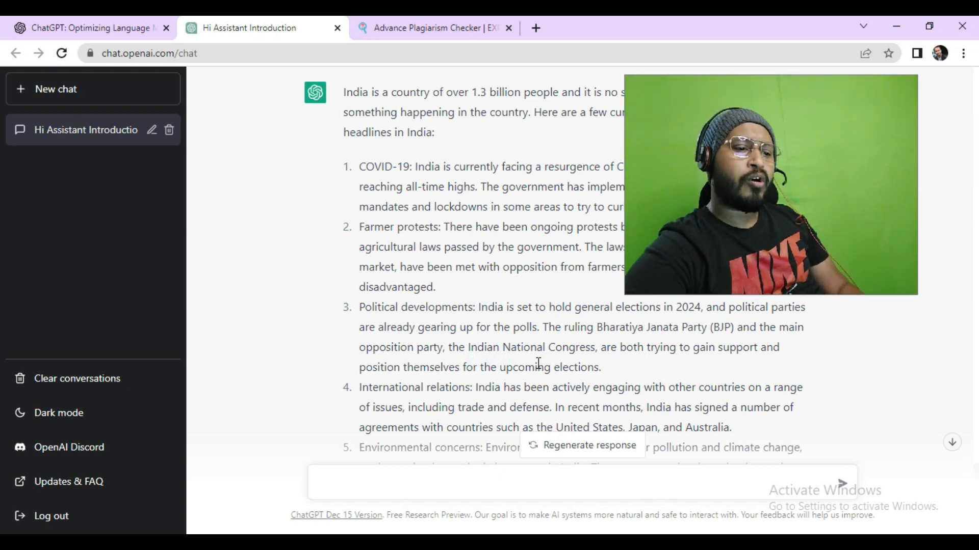
{"action": "scroll", "coordinate": [829, 389], "scroll_direction": "down", "scroll_amount": 2}
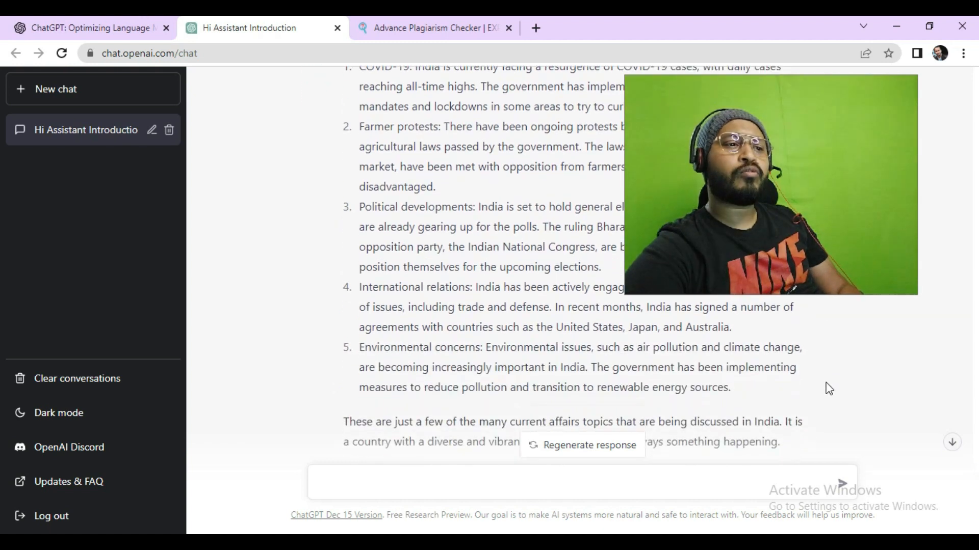
{"action": "scroll", "coordinate": [536, 273], "scroll_direction": "down", "scroll_amount": 2}
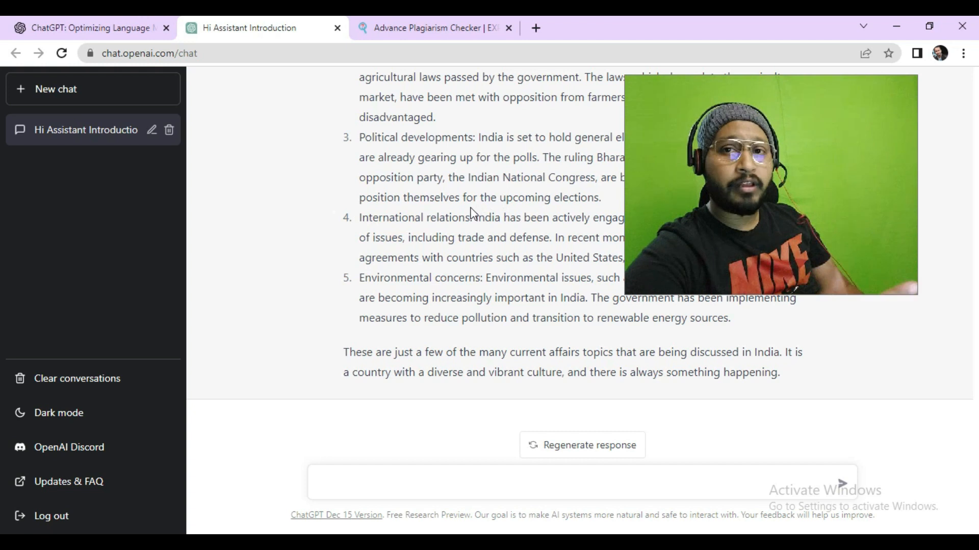
{"action": "left_click", "coordinate": [455, 485]}
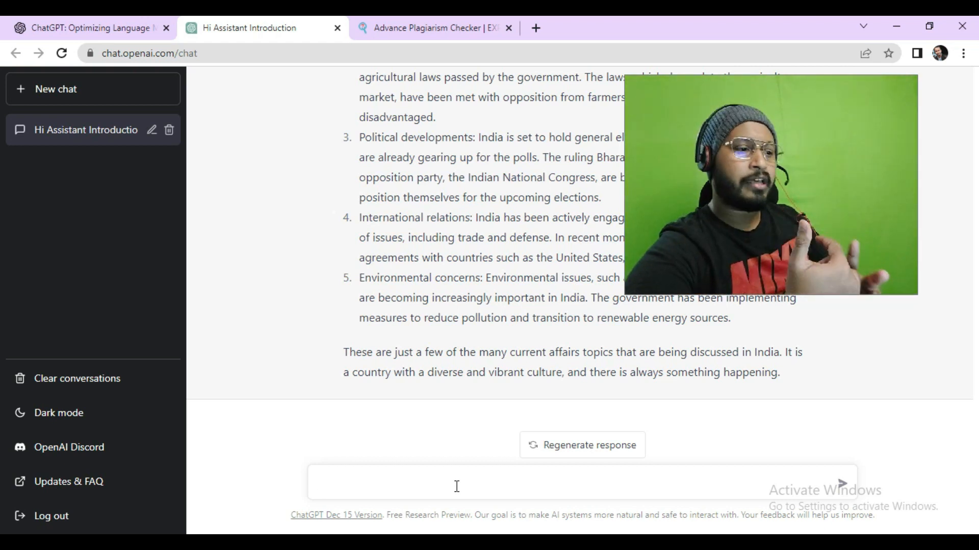
{"action": "type", "text": "what was the collection of bajrangi bhaijan"}
{"action": "key", "text": "Return"}
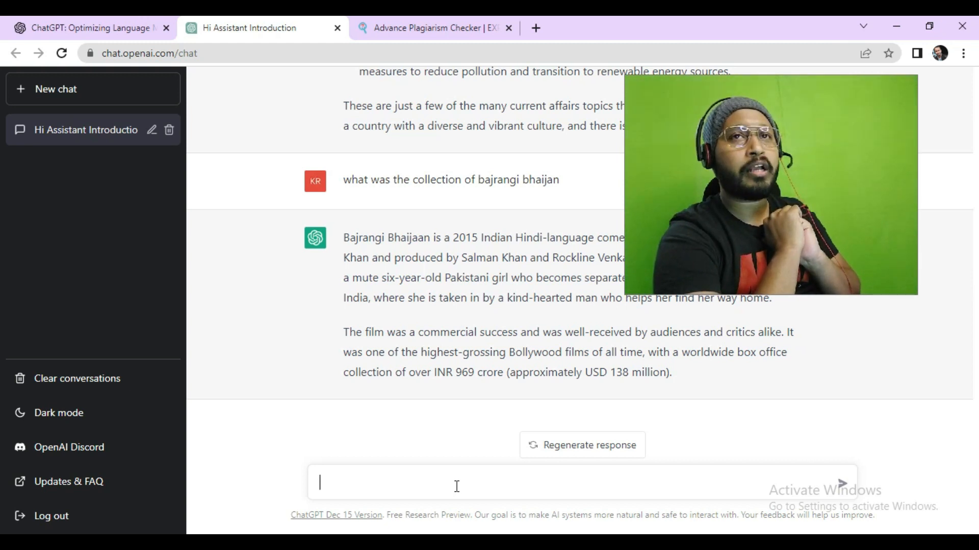
{"action": "left_click", "coordinate": [457, 486]}
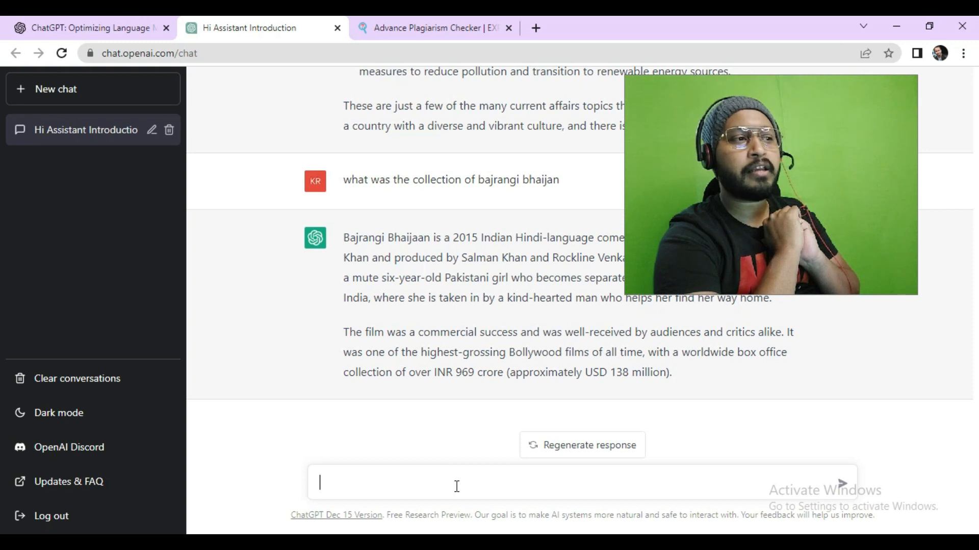